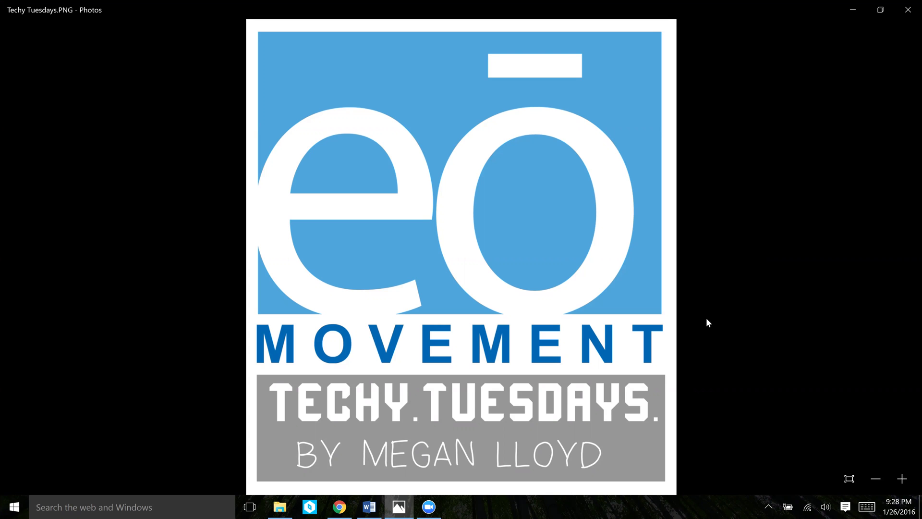
- Switch to the Techy Tip Tuesday spreadsheet in Chrome and search the sheet for "youtube"
{"action": "left_click", "coordinate": [853, 10]}
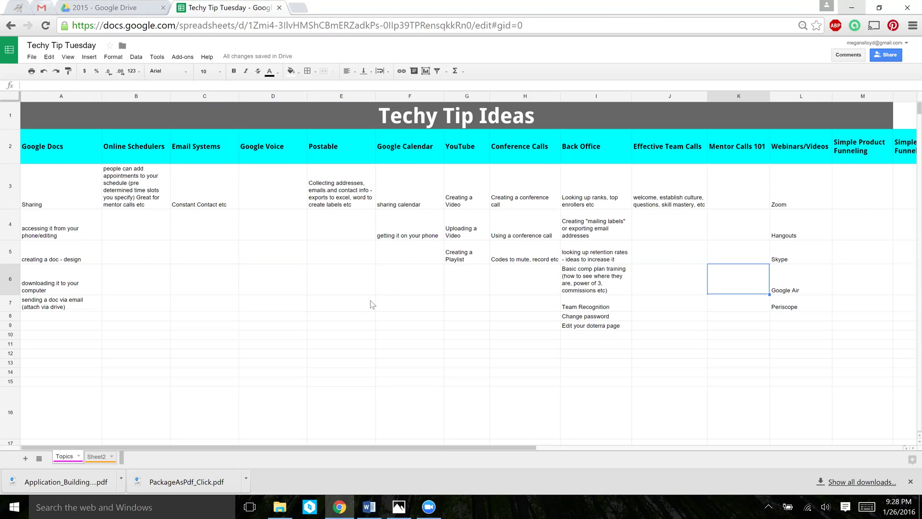
{"action": "key", "text": "ctrl+f"}
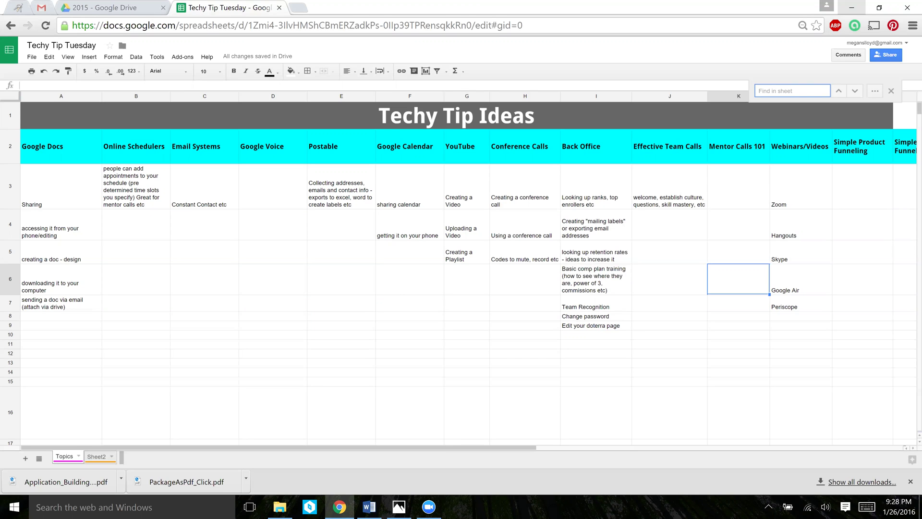
{"action": "type", "text": "you"}
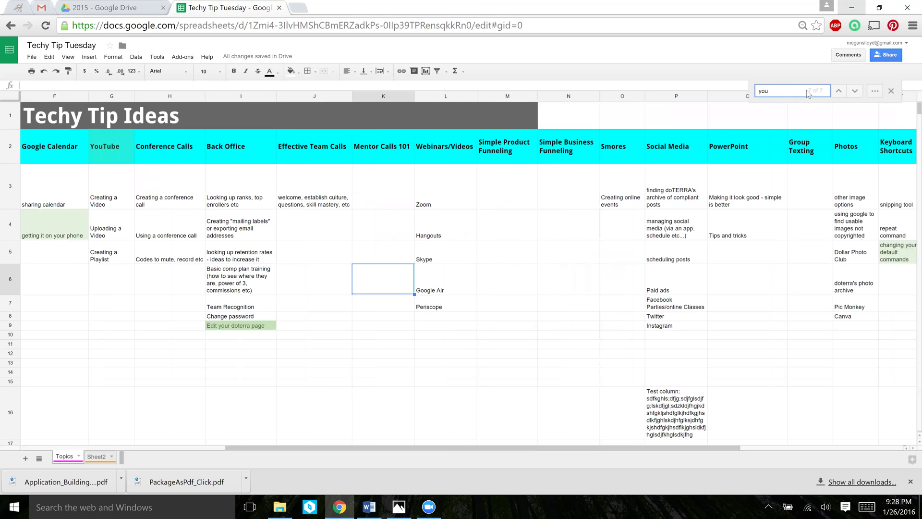
{"action": "type", "text": "tube"}
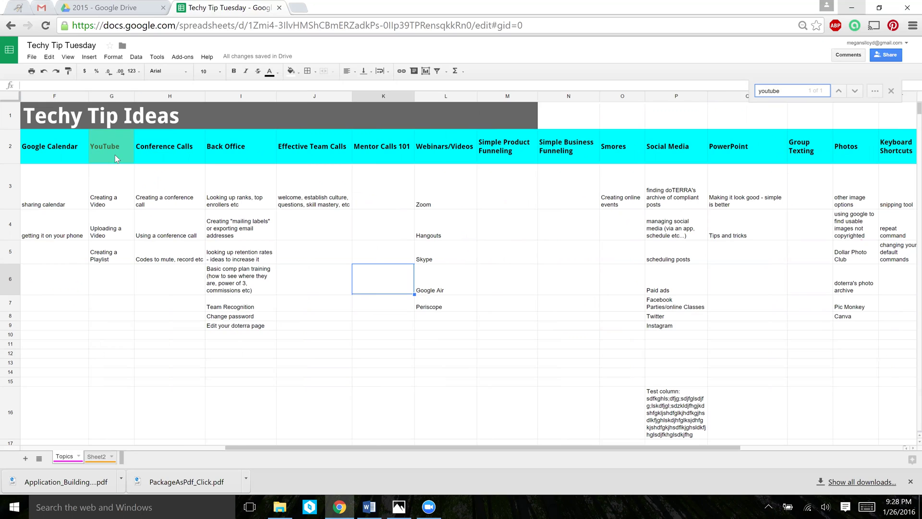
{"action": "left_click", "coordinate": [891, 90]}
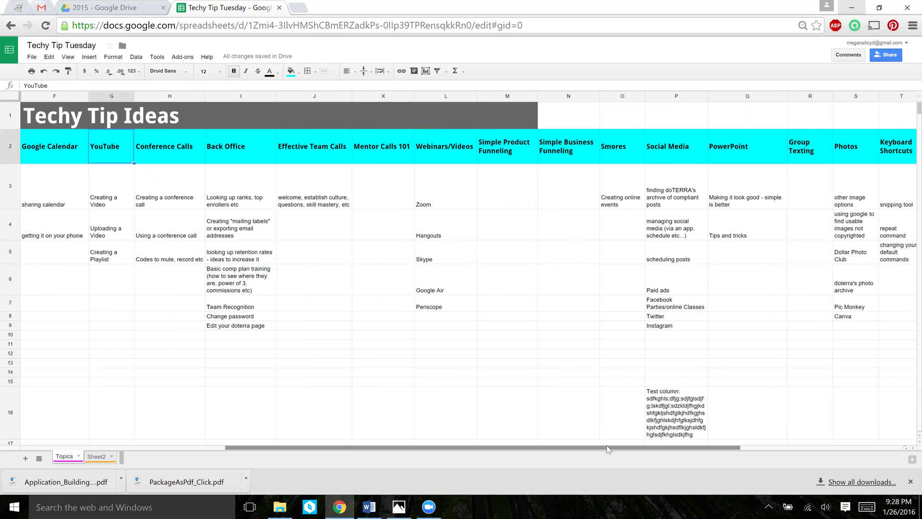
{"action": "left_click_drag", "start_coordinate": [608, 449], "coordinate": [408, 448]}
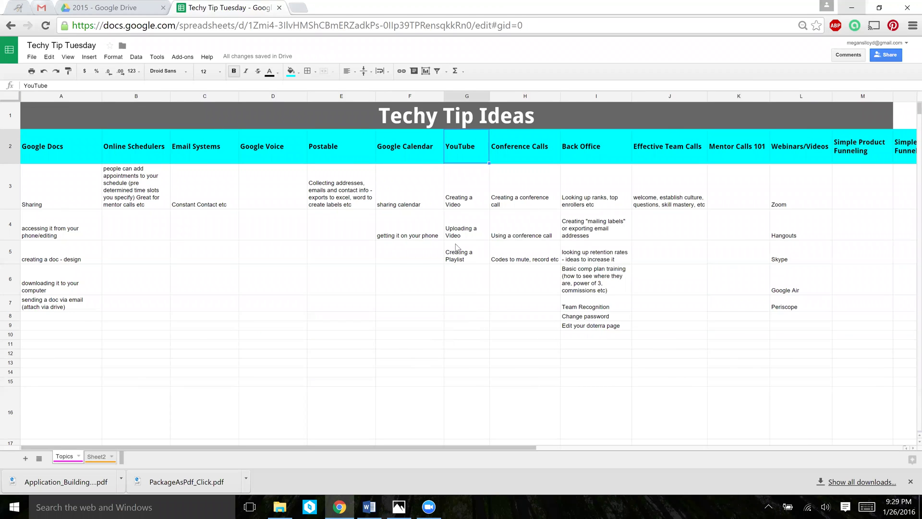
{"action": "left_click", "coordinate": [331, 197]}
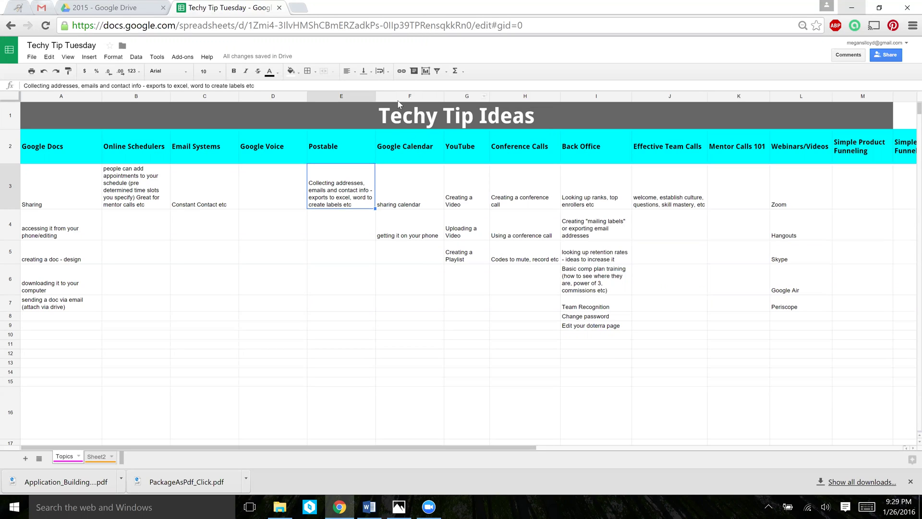
{"action": "left_click", "coordinate": [401, 71]}
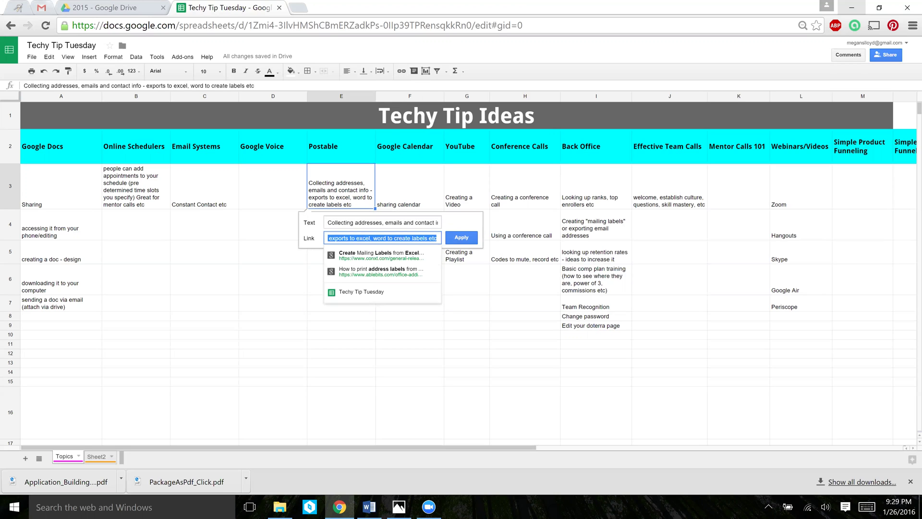
{"action": "type", "text": "www.eom"}
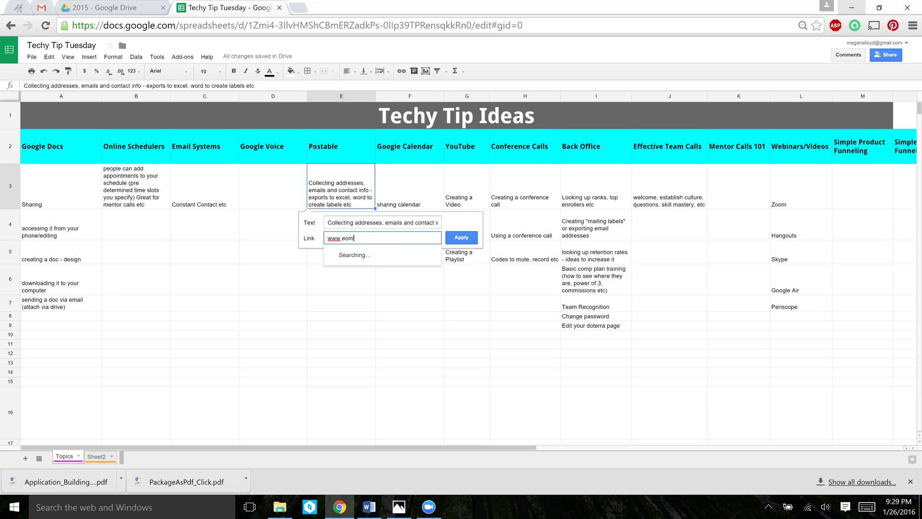
{"action": "type", "text": "ovement.org"}
{"action": "left_click", "coordinate": [466, 240]}
{"action": "left_click", "coordinate": [340, 338]}
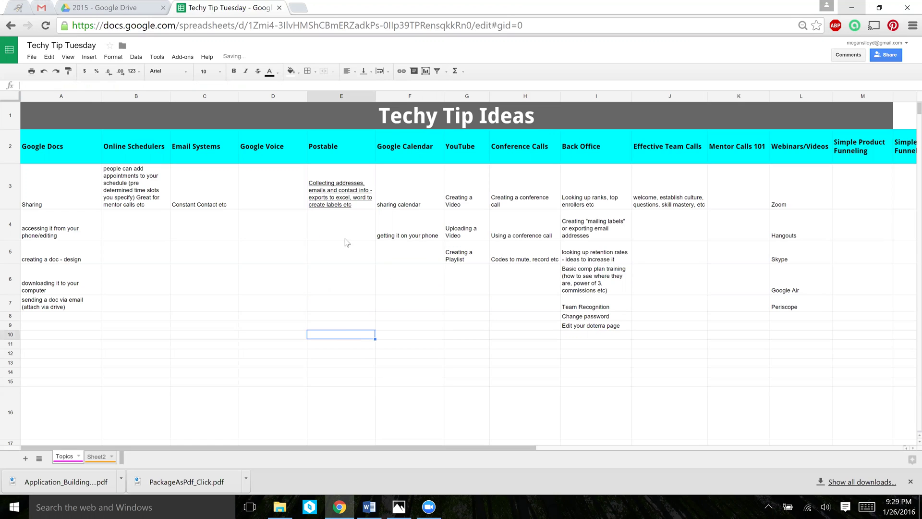
- Open the web link in the cell below Postable, and return to the spreadsheet
{"action": "left_click", "coordinate": [341, 194]}
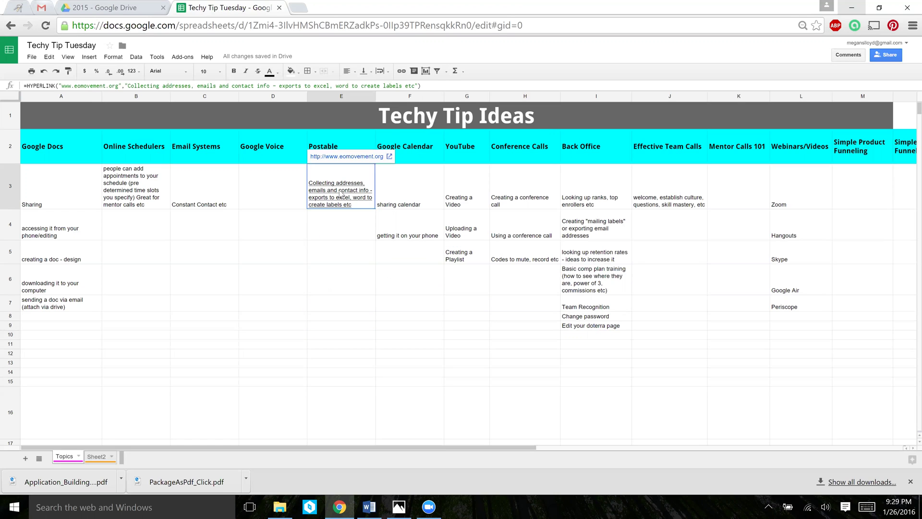
{"action": "left_click", "coordinate": [356, 158]}
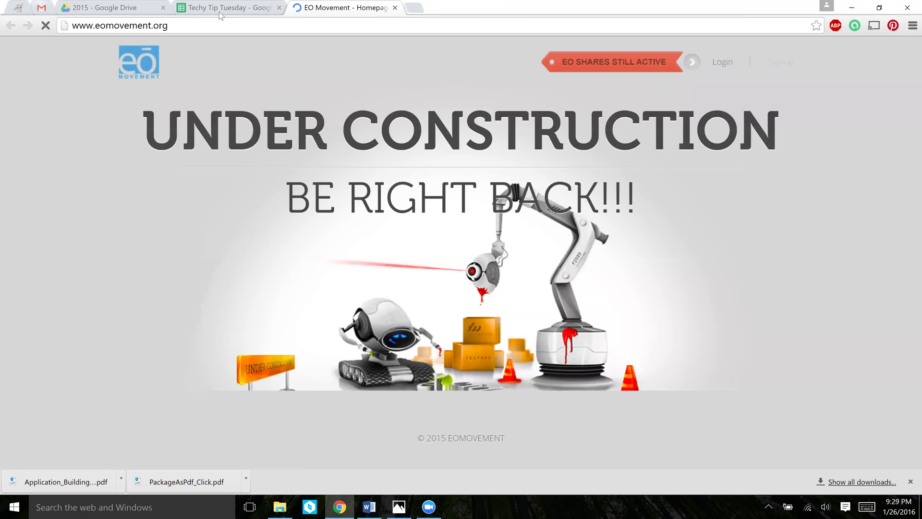
{"action": "left_click", "coordinate": [220, 13]}
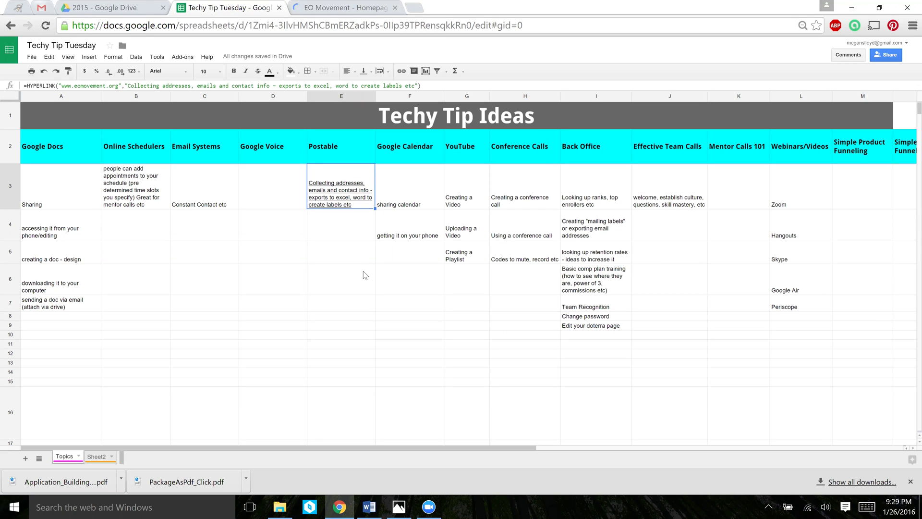
{"action": "left_click", "coordinate": [387, 300]}
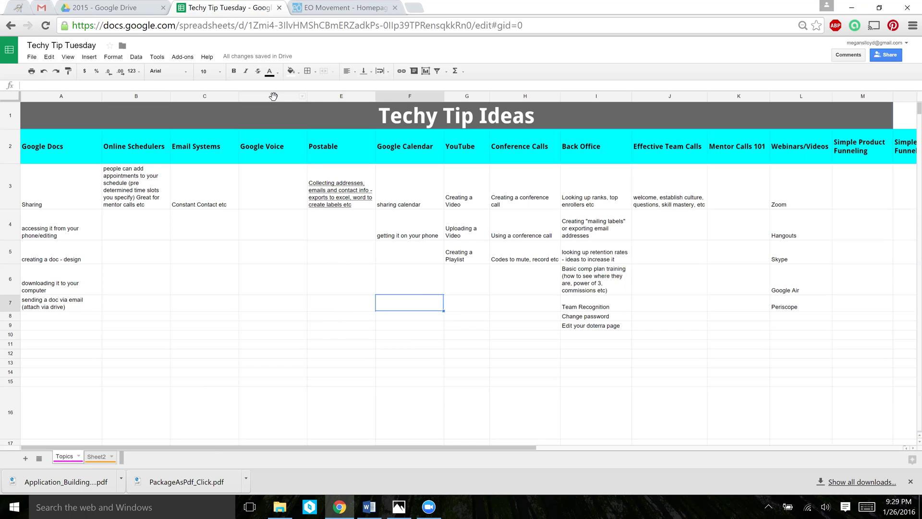
- Hide columns D to F, from Google Voice through Google Calendar
{"action": "left_click_drag", "start_coordinate": [274, 100], "coordinate": [409, 142]}
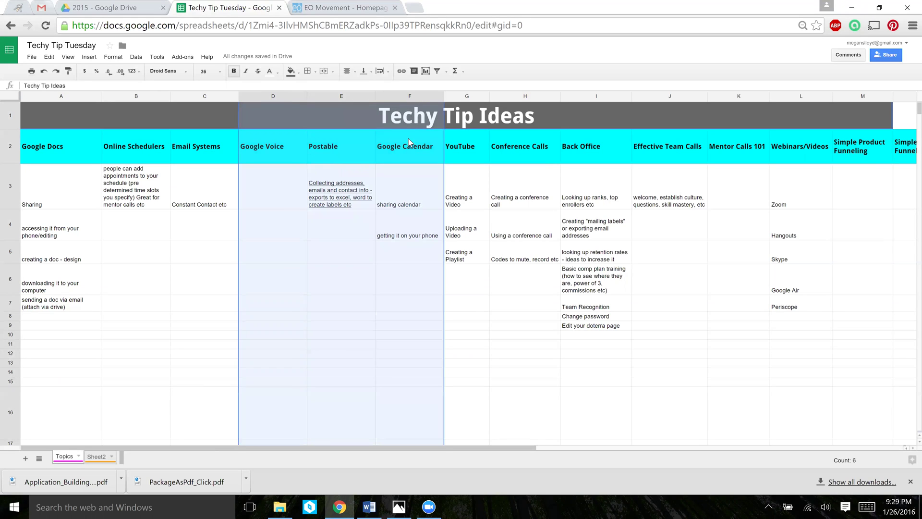
{"action": "right_click", "coordinate": [412, 97]}
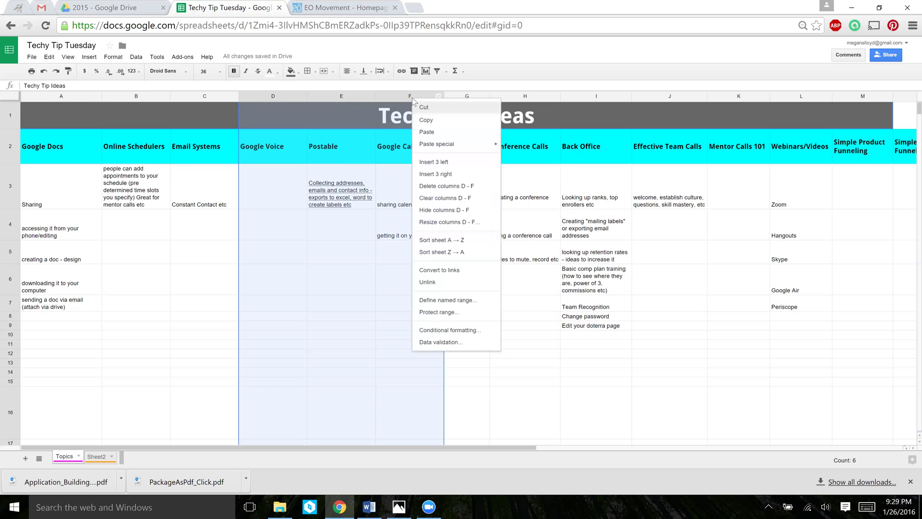
{"action": "left_click", "coordinate": [459, 211]}
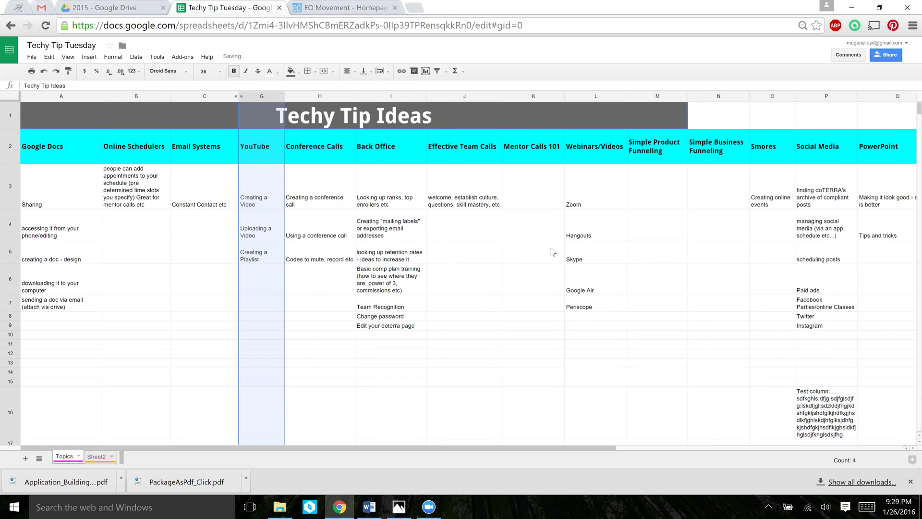
{"action": "left_click", "coordinate": [478, 273]}
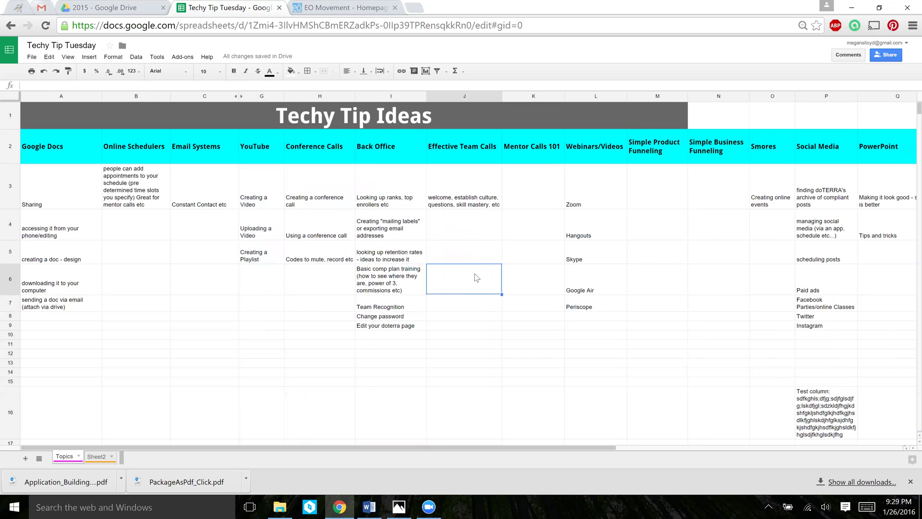
- Unhide columns D to F between Email Systems and YouTube
{"action": "left_click", "coordinate": [239, 98]}
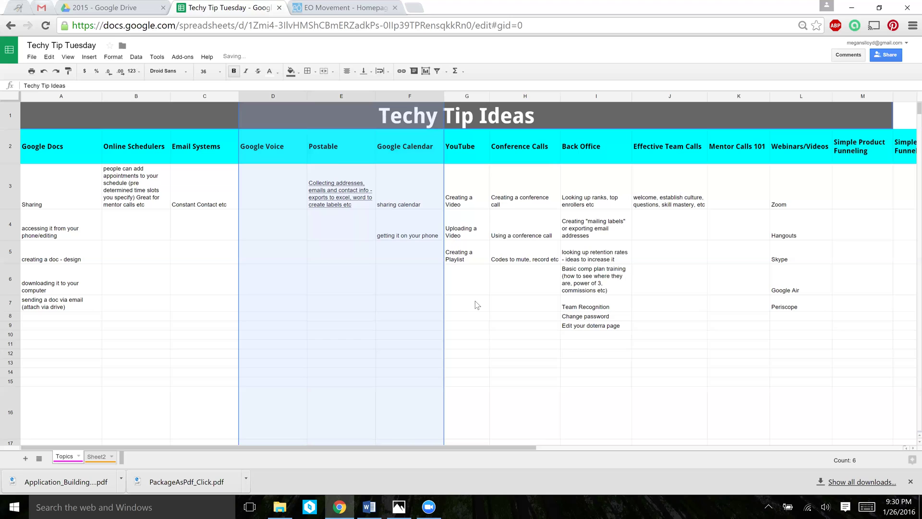
{"action": "left_click", "coordinate": [480, 301]}
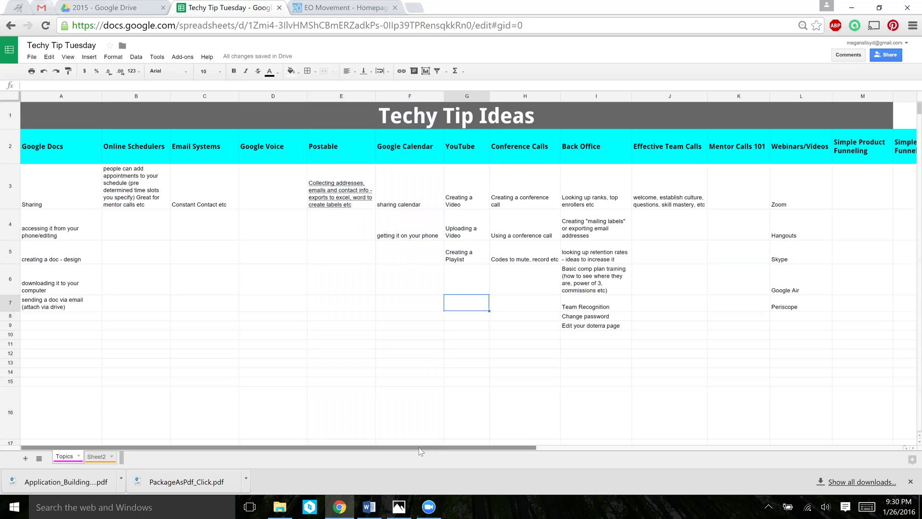
{"action": "left_click_drag", "start_coordinate": [419, 448], "coordinate": [280, 412]}
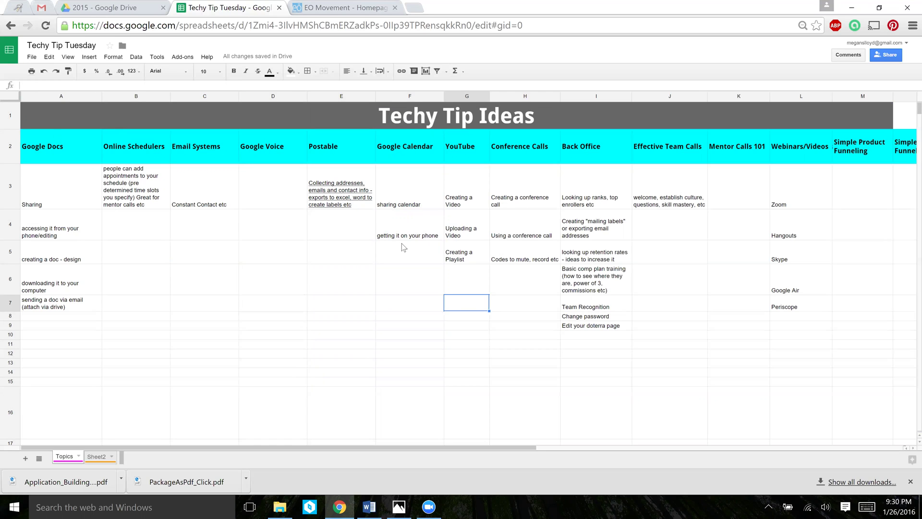
- Try to freeze one column with the Google Docs column selected
{"action": "left_click", "coordinate": [60, 95]}
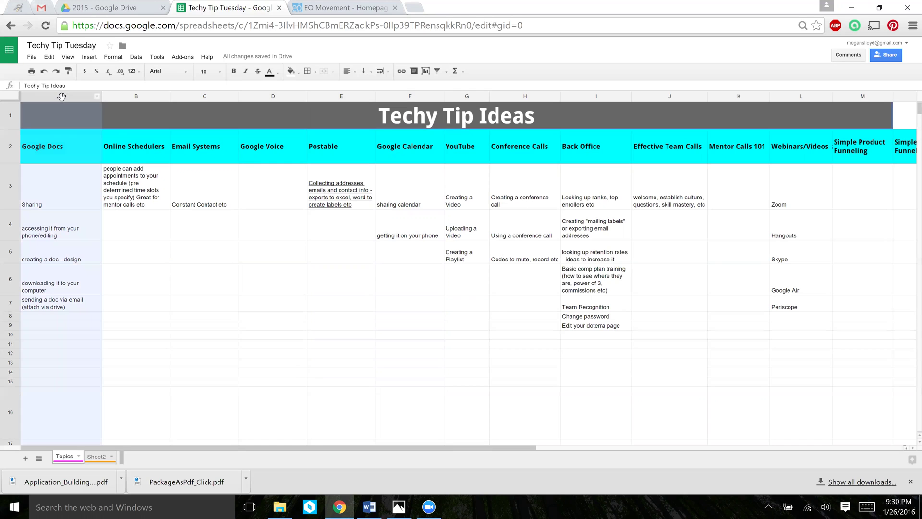
{"action": "left_click", "coordinate": [68, 57]}
{"action": "mouse_move", "coordinate": [85, 76]}
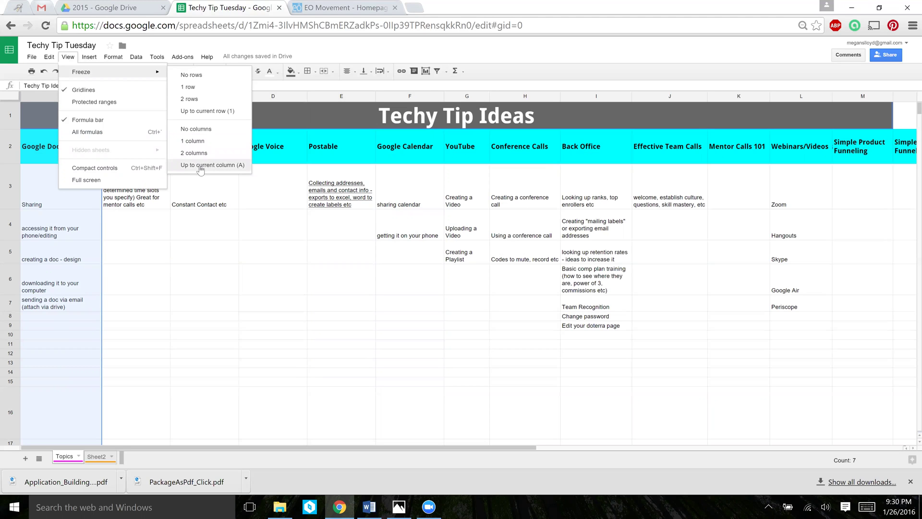
{"action": "left_click", "coordinate": [203, 142]}
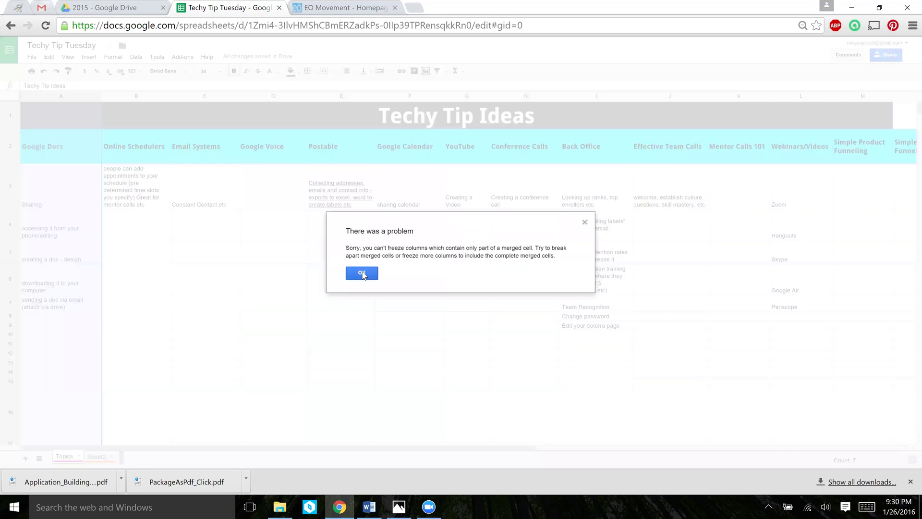
{"action": "left_click", "coordinate": [362, 274]}
{"action": "left_click", "coordinate": [302, 290]}
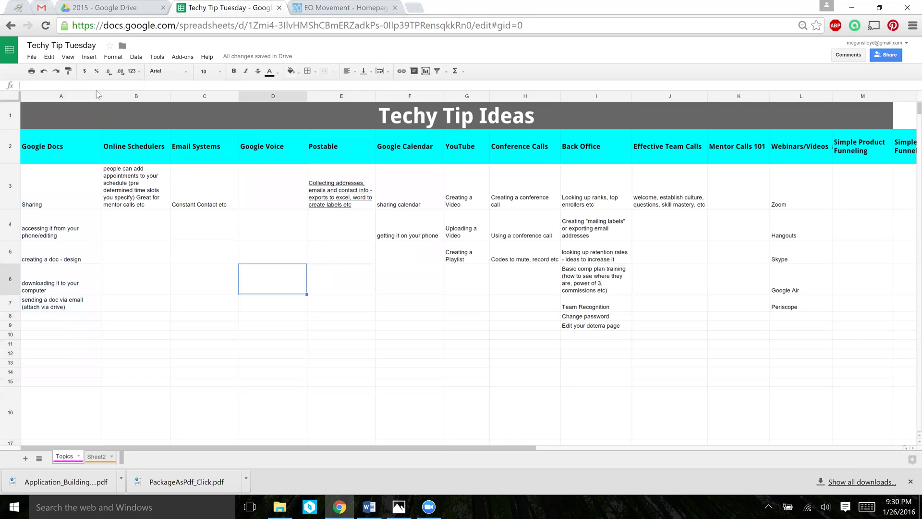
- Try to freeze one column again with the Google Calendar column selected
{"action": "left_click", "coordinate": [430, 96]}
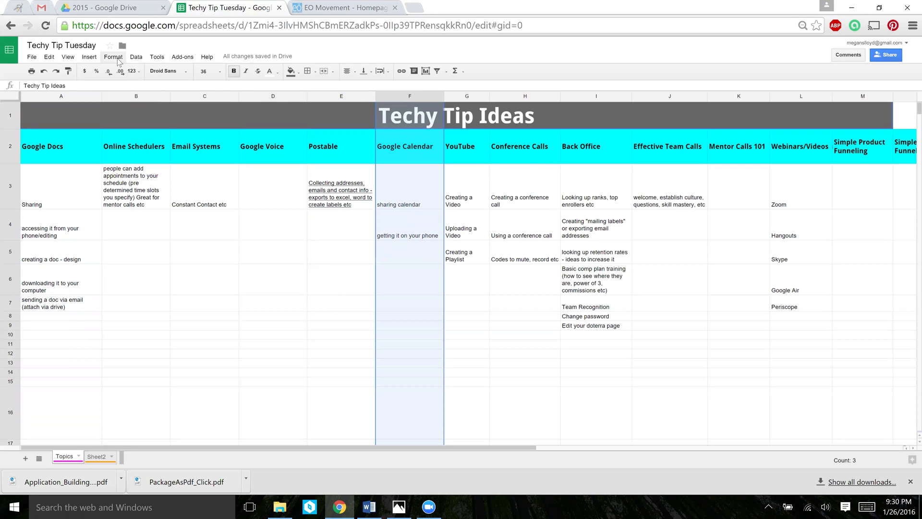
{"action": "left_click", "coordinate": [68, 56]}
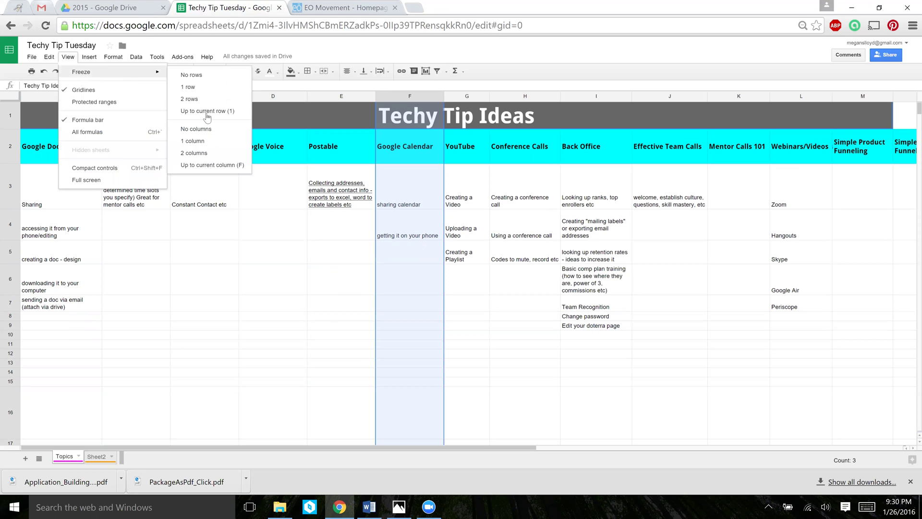
{"action": "left_click", "coordinate": [212, 141]}
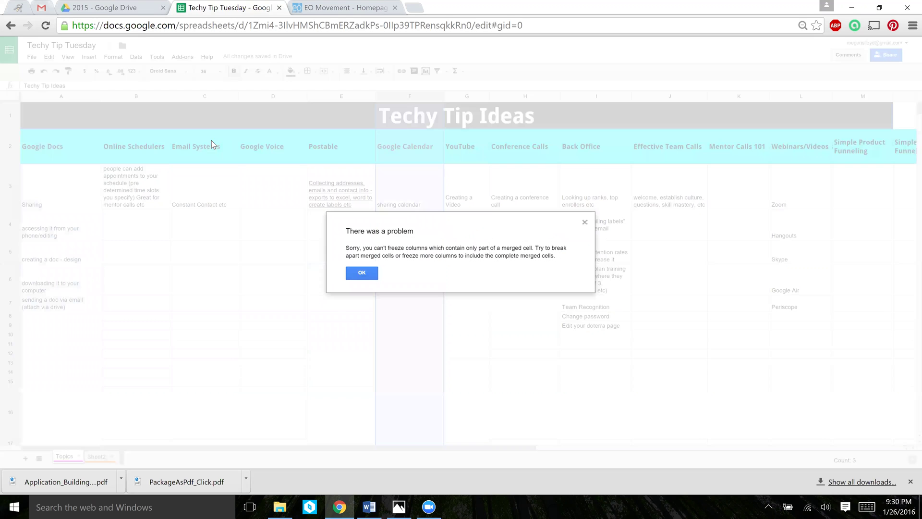
{"action": "left_click", "coordinate": [365, 275]}
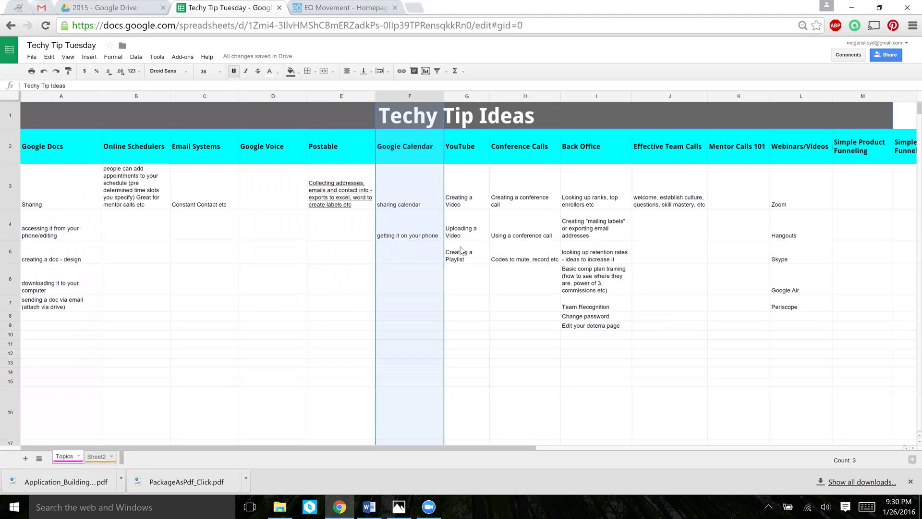
{"action": "left_click", "coordinate": [493, 178]}
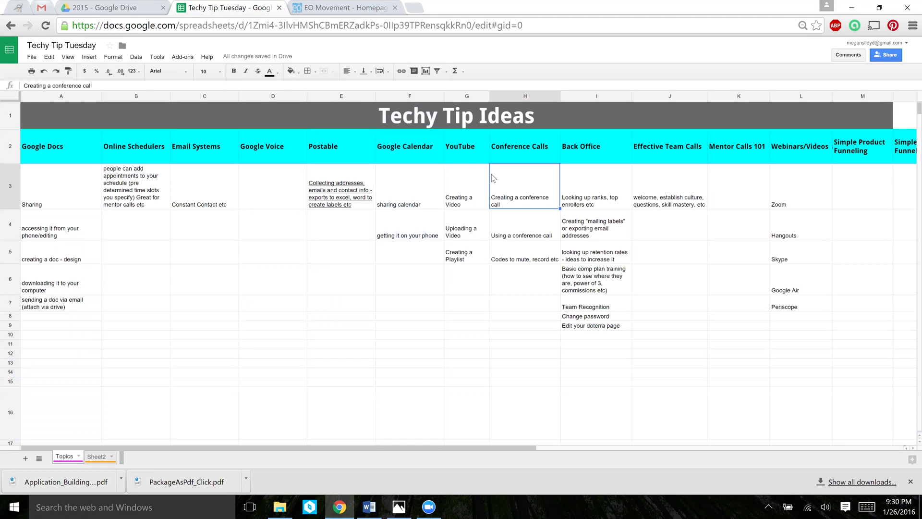
- Unmerge the Techy Tip Ideas title cell in row 1
{"action": "left_click", "coordinate": [429, 125]}
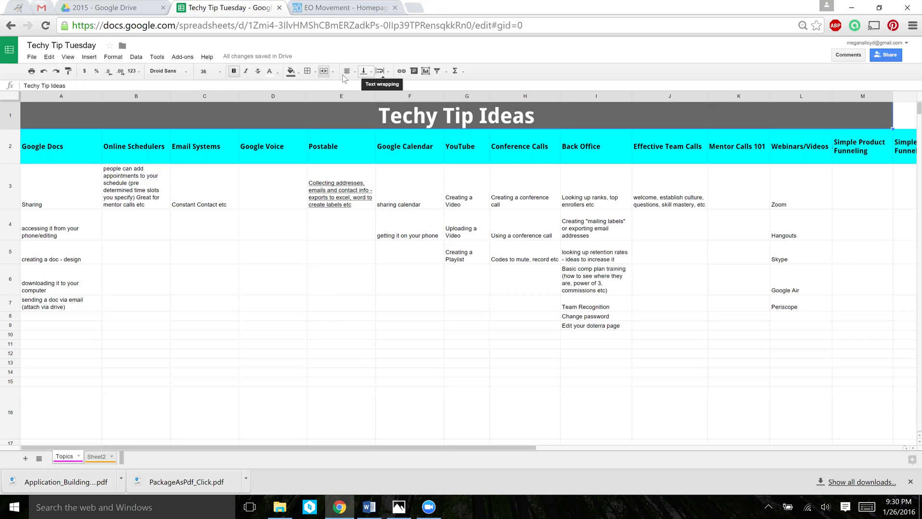
{"action": "left_click", "coordinate": [323, 75]}
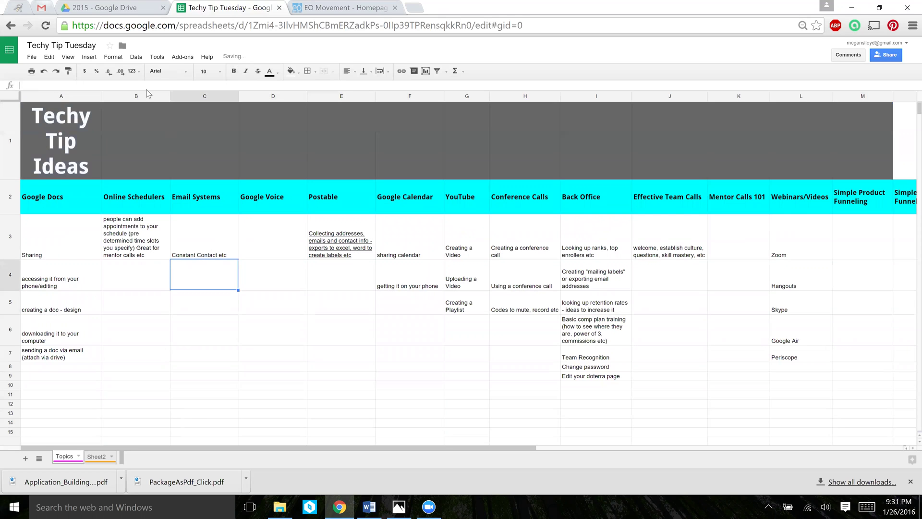
- Freeze the first column of the Topics sheet and check that it stays in place across the sheet
{"action": "left_click_drag", "start_coordinate": [94, 98], "coordinate": [286, 99]}
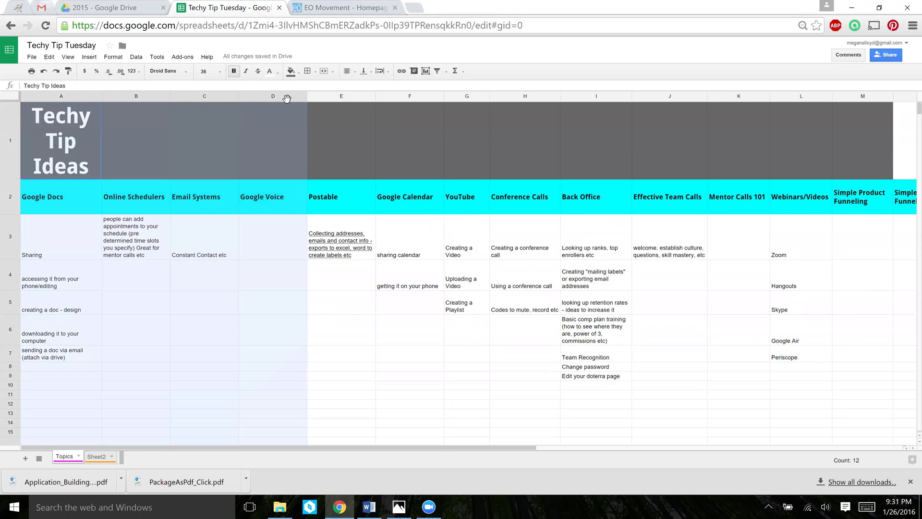
{"action": "left_click", "coordinate": [70, 57]}
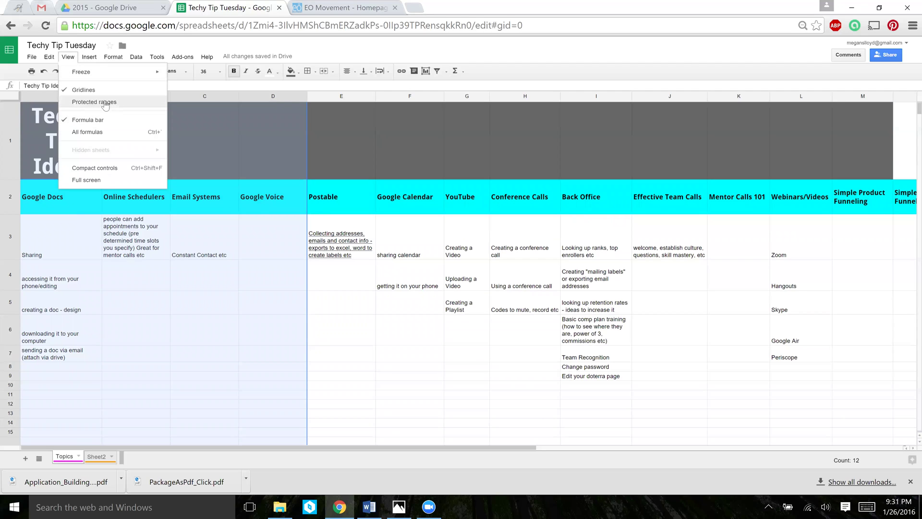
{"action": "mouse_move", "coordinate": [144, 73]}
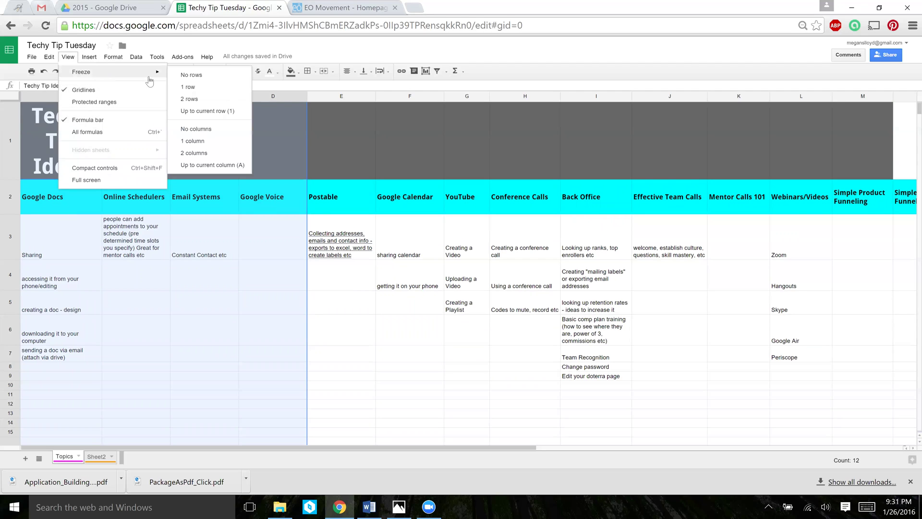
{"action": "left_click", "coordinate": [206, 142]}
{"action": "left_click", "coordinate": [336, 283]}
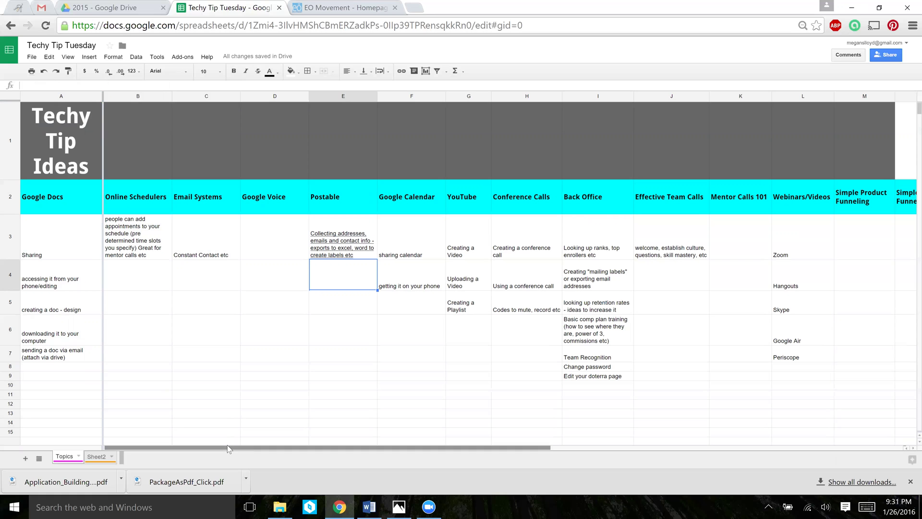
{"action": "left_click_drag", "start_coordinate": [228, 447], "coordinate": [341, 447]}
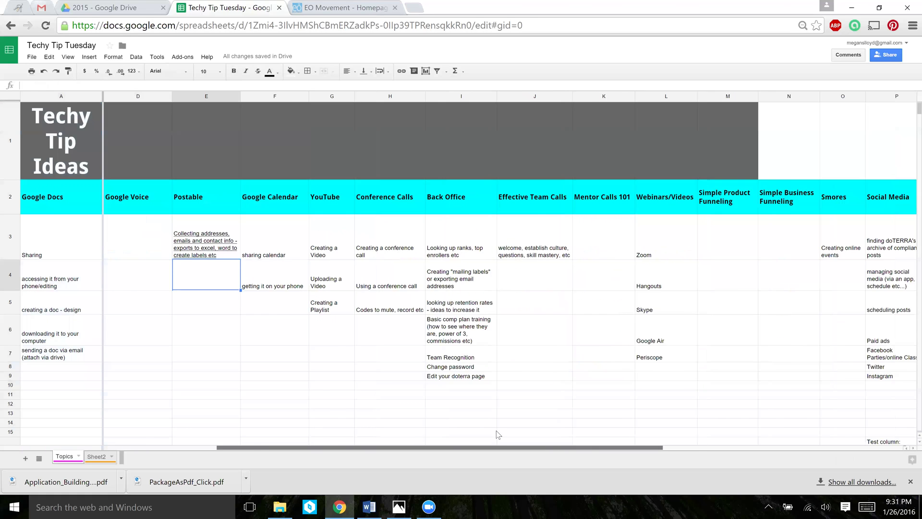
{"action": "left_click_drag", "start_coordinate": [497, 432], "coordinate": [429, 426]}
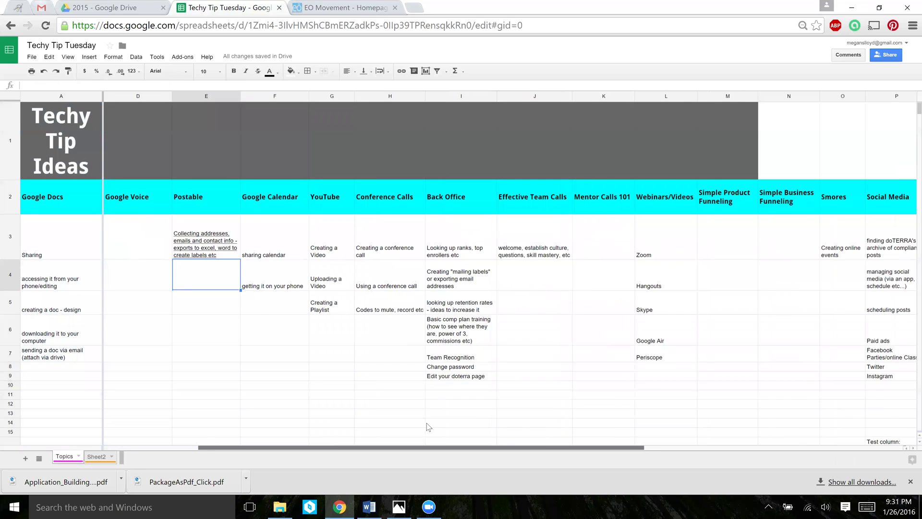
{"action": "scroll", "coordinate": [429, 426], "scroll_direction": "right", "scroll_amount": 8}
{"action": "scroll", "coordinate": [288, 423], "scroll_direction": "left", "scroll_amount": 4}
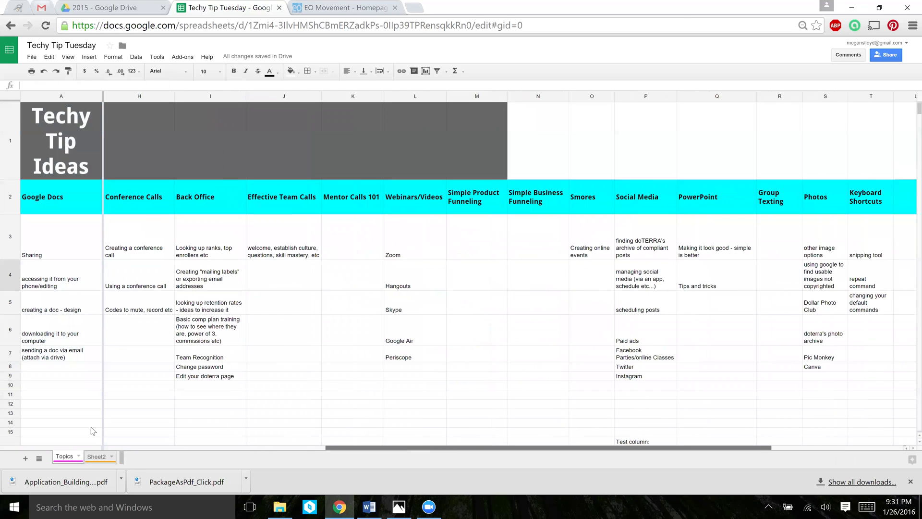
{"action": "scroll", "coordinate": [91, 427], "scroll_direction": "left", "scroll_amount": 5}
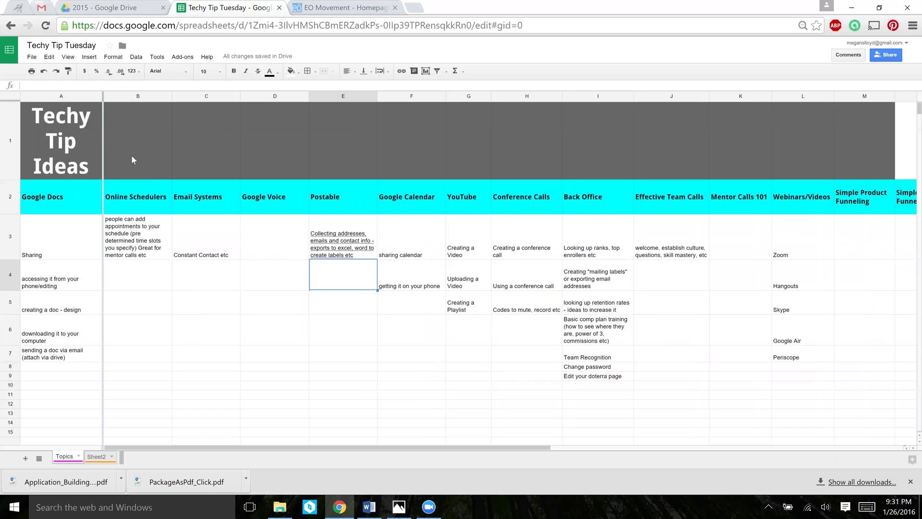
- Undo the column freeze and the unmerging of the Techy Tip Ideas title cell
{"action": "left_click", "coordinate": [44, 71]}
{"action": "left_click", "coordinate": [44, 71]}
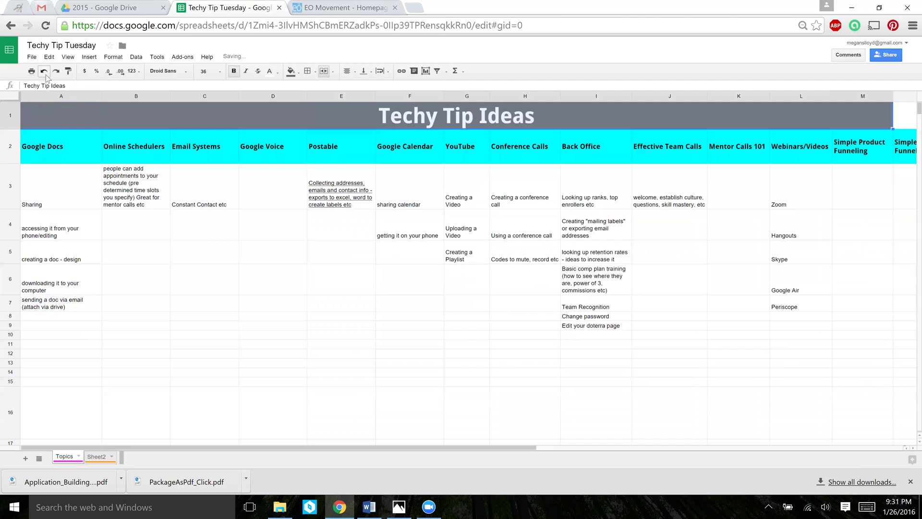
{"action": "left_click", "coordinate": [342, 314]}
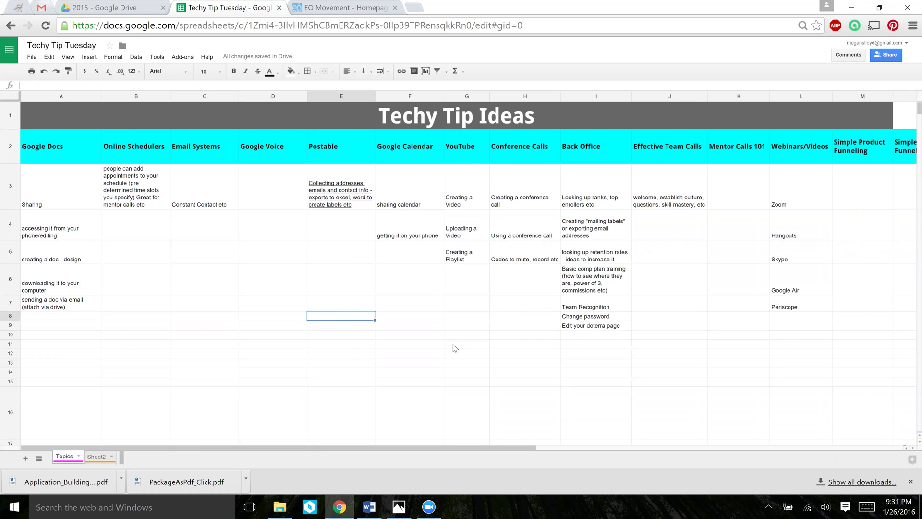
- Apply strikethrough to the Google Docs and Online Schedulers entries in cells A3 to B7
{"action": "scroll", "coordinate": [459, 339], "scroll_direction": "down", "scroll_amount": 1}
{"action": "scroll", "coordinate": [459, 339], "scroll_direction": "up", "scroll_amount": 1}
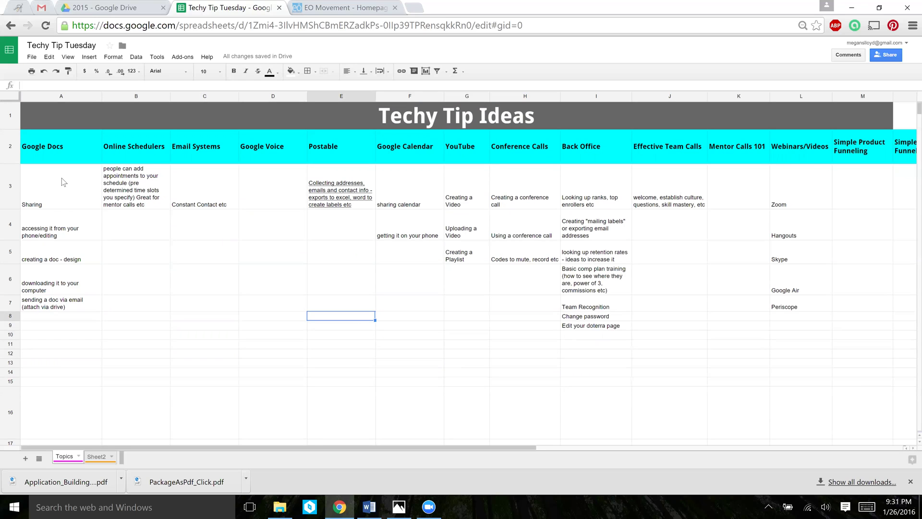
{"action": "left_click_drag", "start_coordinate": [63, 182], "coordinate": [114, 306]}
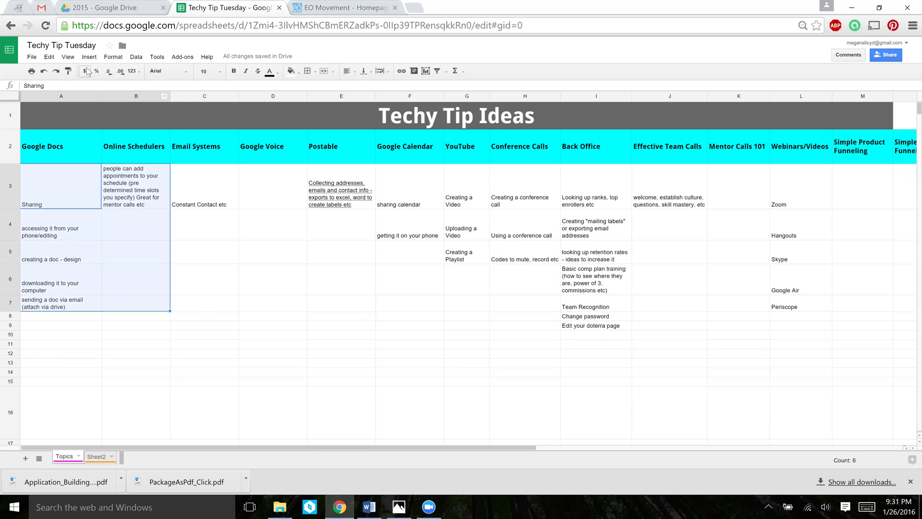
{"action": "left_click", "coordinate": [109, 60]}
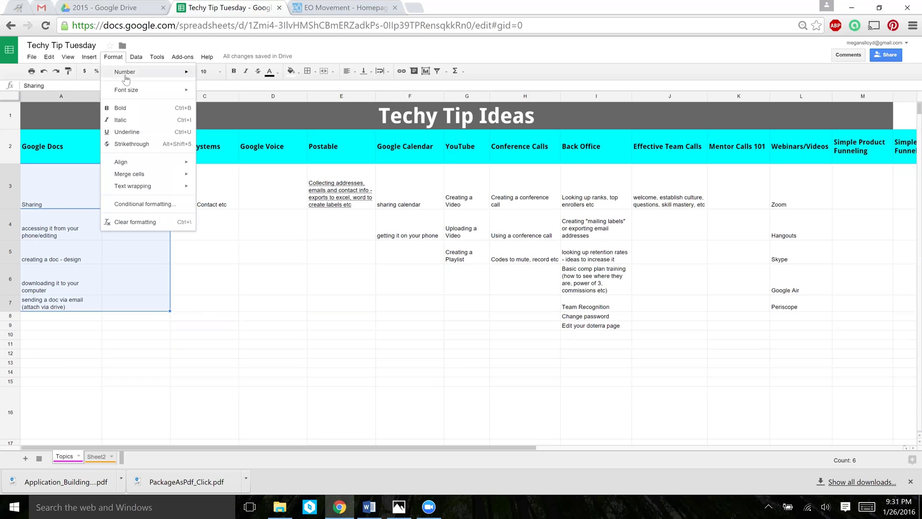
{"action": "left_click", "coordinate": [160, 144]}
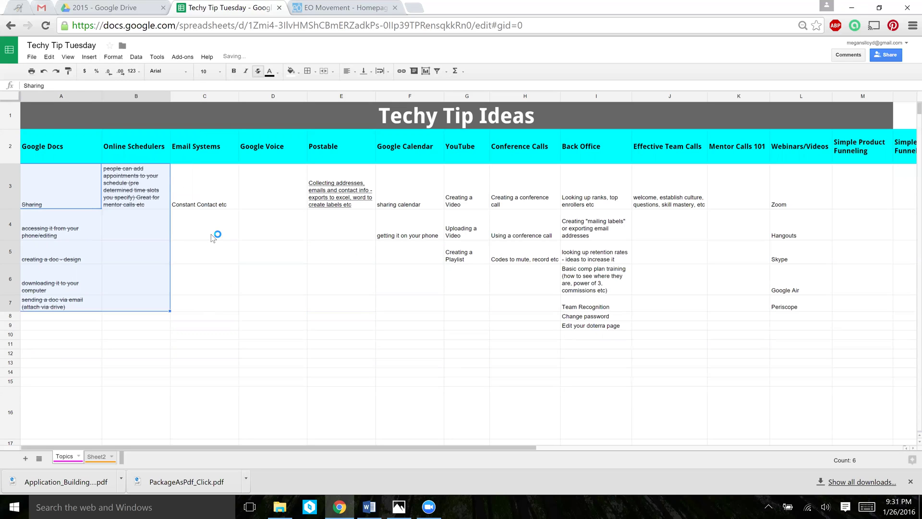
{"action": "left_click", "coordinate": [226, 303]}
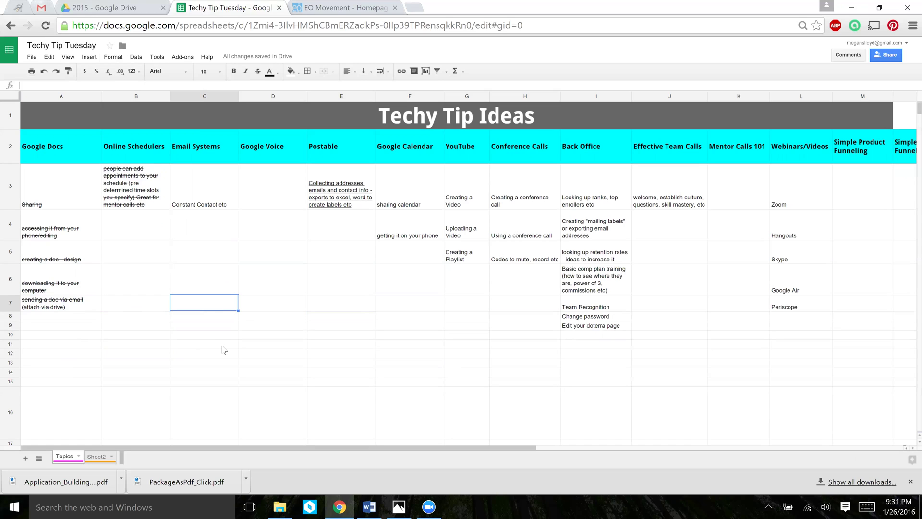
{"action": "left_click", "coordinate": [201, 379]}
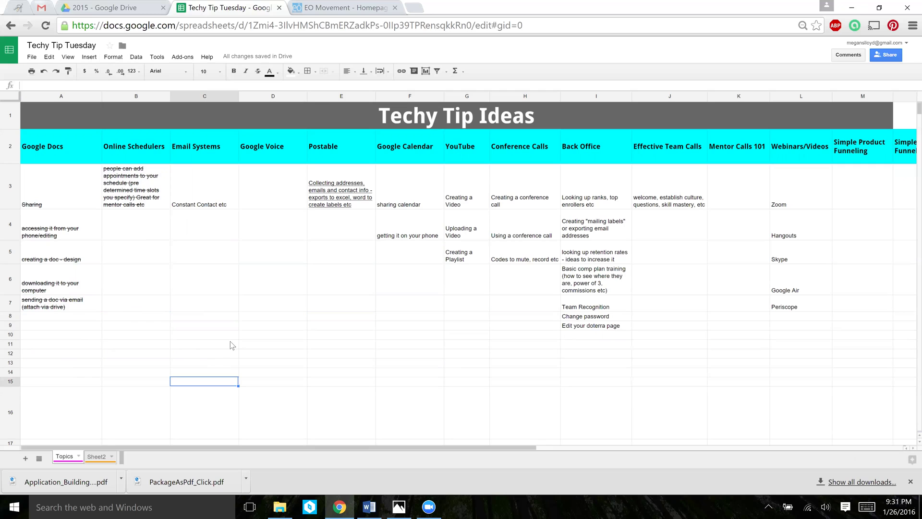
- Add a new blank sheet, placing it after Sheet2, and return to the Topics sheet
{"action": "left_click", "coordinate": [26, 459]}
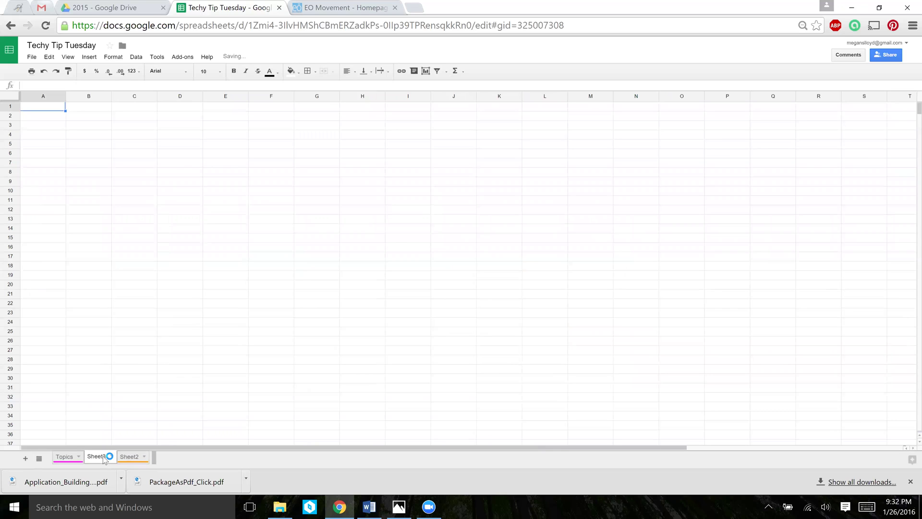
{"action": "left_click_drag", "start_coordinate": [105, 460], "coordinate": [136, 459]}
{"action": "left_click", "coordinate": [72, 460]}
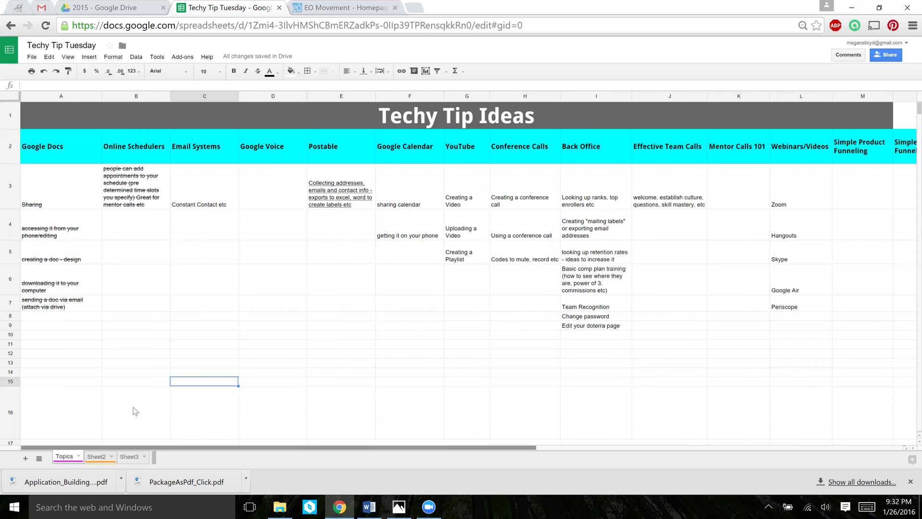
{"action": "left_click", "coordinate": [407, 310]}
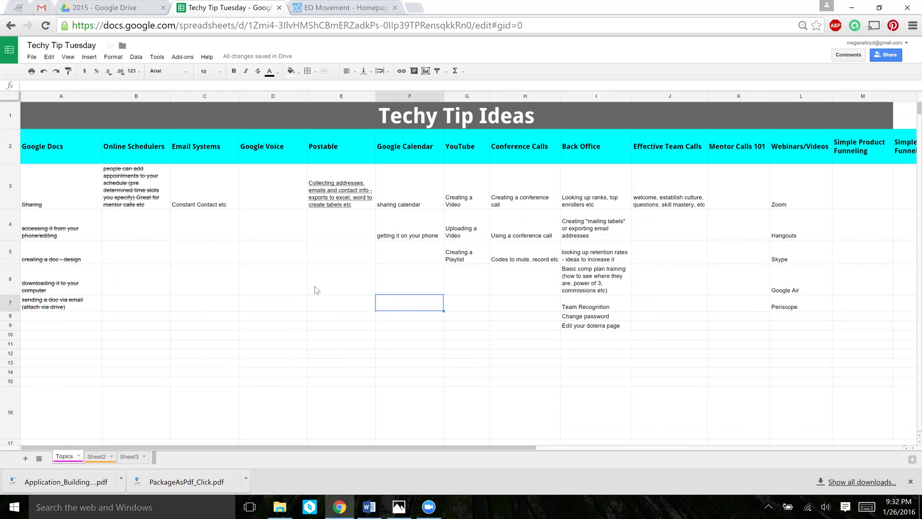
- Insert one row above row 5, the row with "creating a doc - design"
{"action": "left_click", "coordinate": [8, 256]}
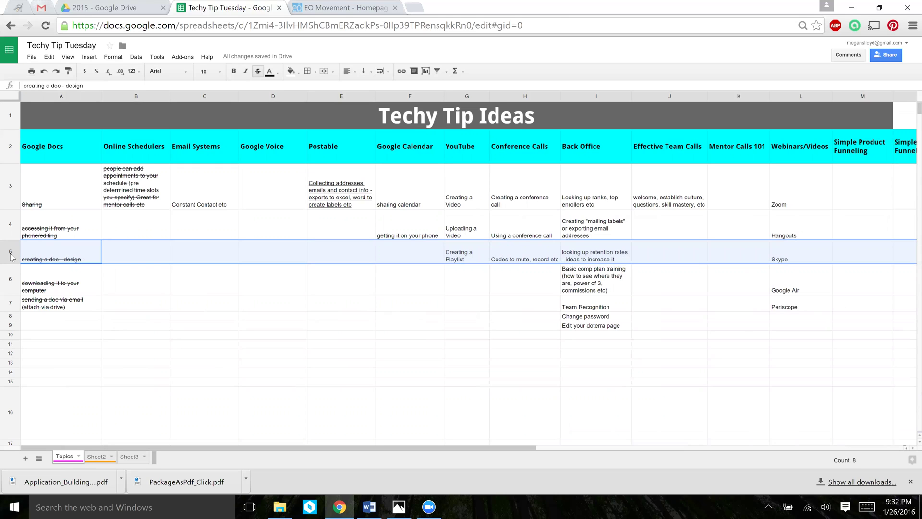
{"action": "right_click", "coordinate": [10, 257]}
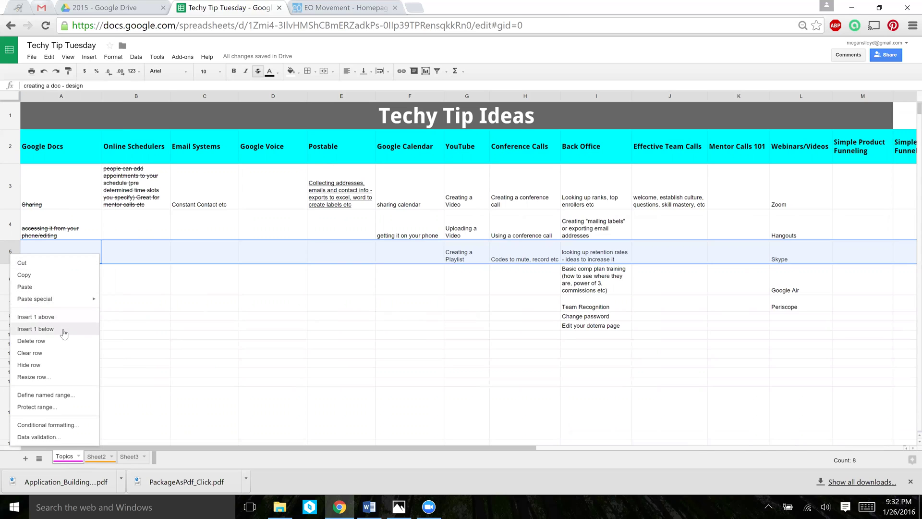
{"action": "left_click", "coordinate": [62, 317]}
{"action": "left_click", "coordinate": [245, 316]}
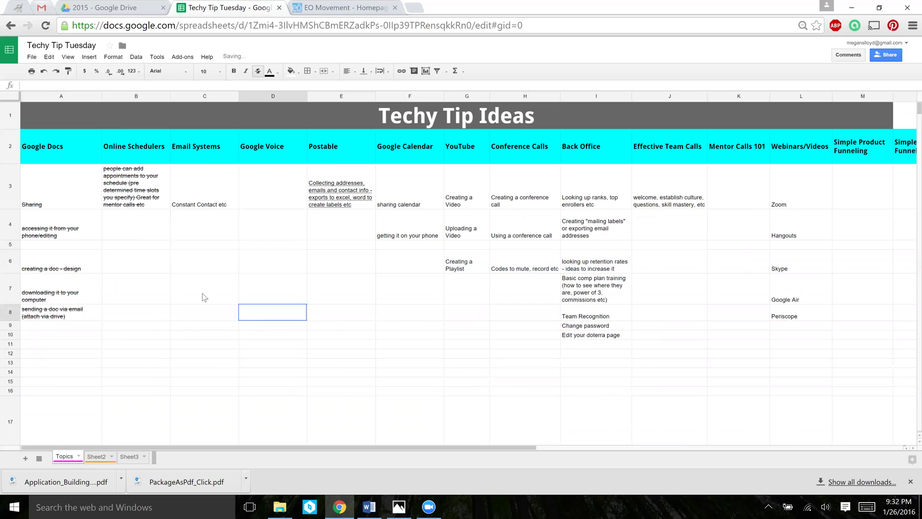
- Delete the empty row 5 above "creating a doc - design"
{"action": "left_click", "coordinate": [13, 245]}
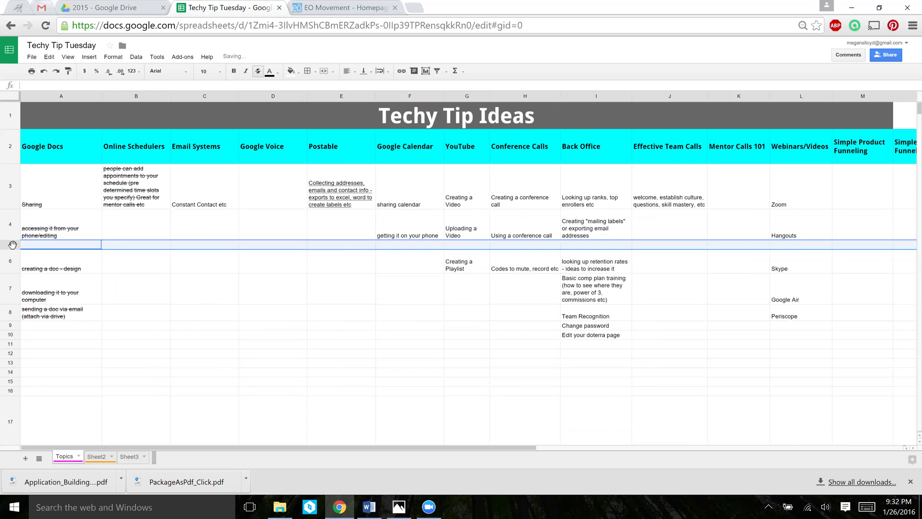
{"action": "right_click", "coordinate": [13, 245]}
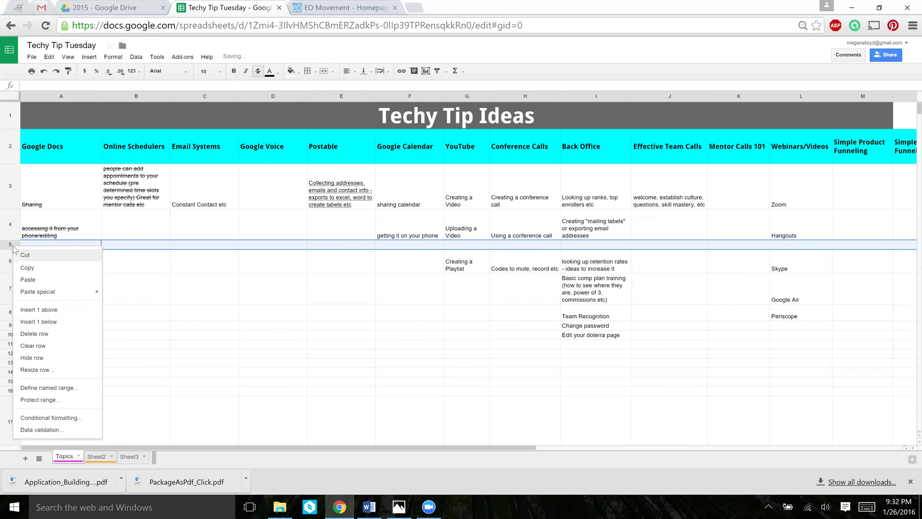
{"action": "left_click", "coordinate": [56, 332]}
{"action": "left_click", "coordinate": [124, 331]}
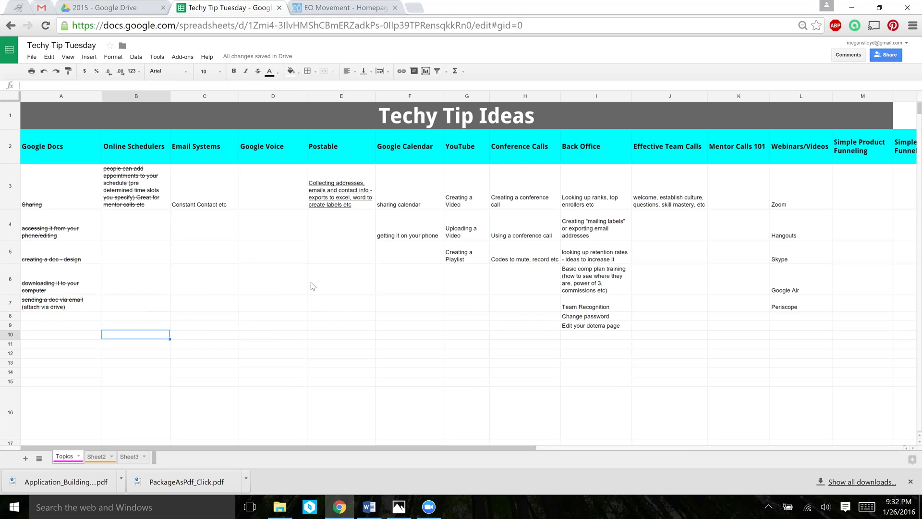
- Bold the row 3 entries under Google Calendar, Conference Calls, Back Office, Effective Team Calls and Webinars/Videos
{"action": "left_click", "coordinate": [417, 192]}
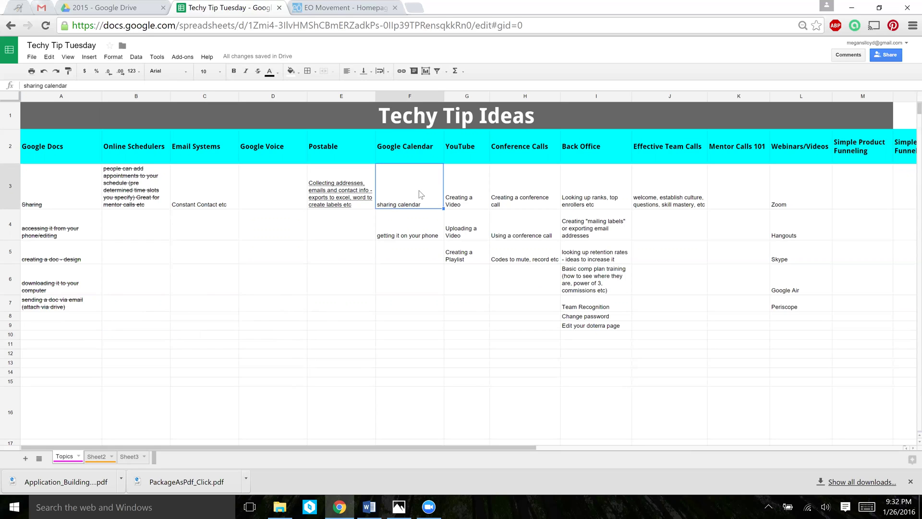
{"action": "key", "text": "ctrl+b"}
{"action": "left_click", "coordinate": [519, 204]}
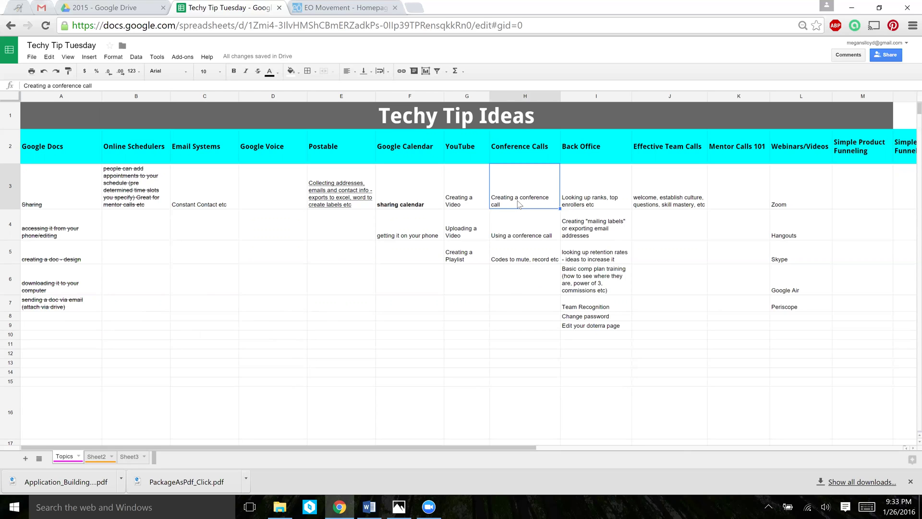
{"action": "key", "text": "ctrl+b"}
{"action": "left_click", "coordinate": [579, 207]}
{"action": "key", "text": "ctrl+b"}
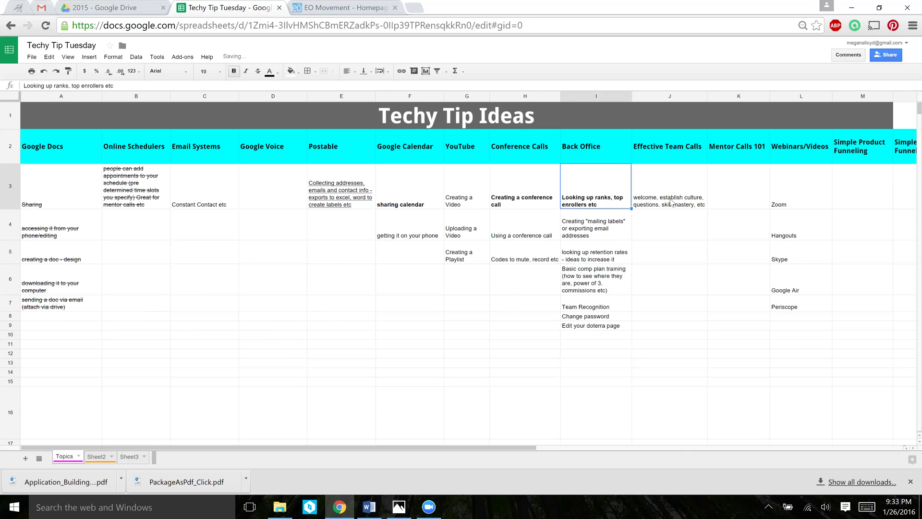
{"action": "left_click", "coordinate": [670, 201]}
{"action": "key", "text": "ctrl+b"}
{"action": "left_click", "coordinate": [786, 200]}
{"action": "key", "text": "ctrl+b"}
- Bold the "Basic comp plan training", "Codes to mute, record etc" and "Uploading a Video" cells
{"action": "left_click", "coordinate": [594, 233]}
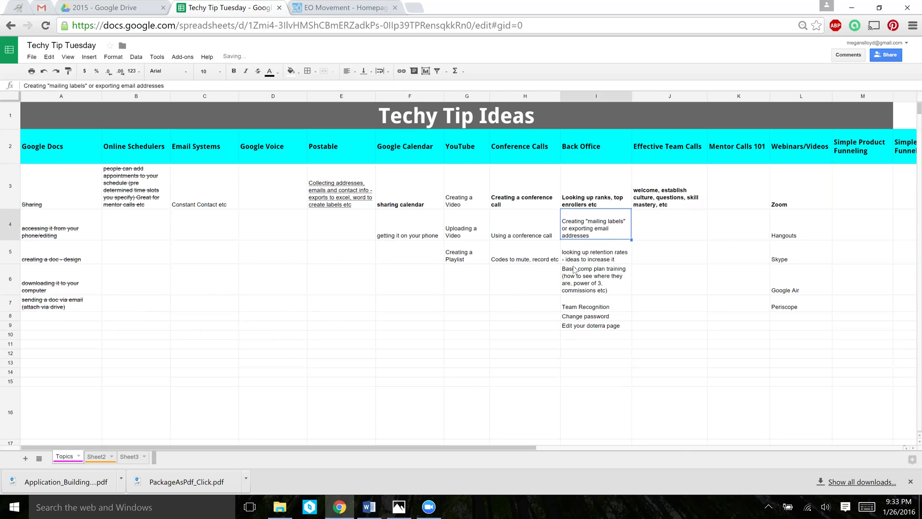
{"action": "left_click", "coordinate": [594, 281]}
{"action": "key", "text": "ctrl+b"}
{"action": "left_click", "coordinate": [512, 241]}
{"action": "key", "text": "ctrl+b"}
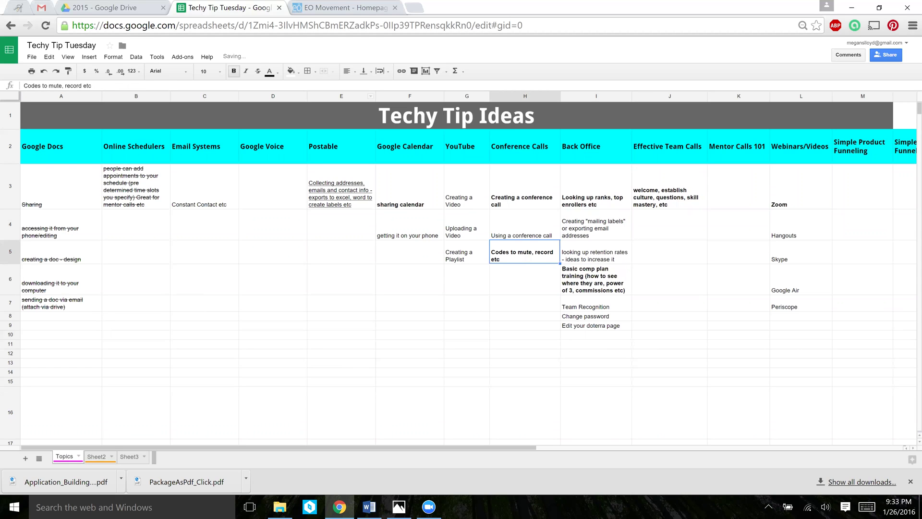
{"action": "left_click", "coordinate": [478, 220]}
{"action": "key", "text": "ctrl+b"}
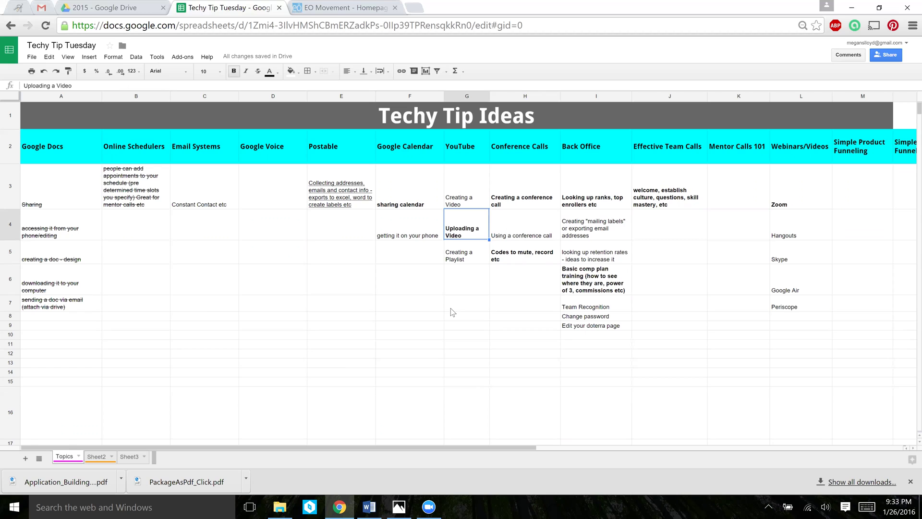
{"action": "left_click", "coordinate": [461, 338]}
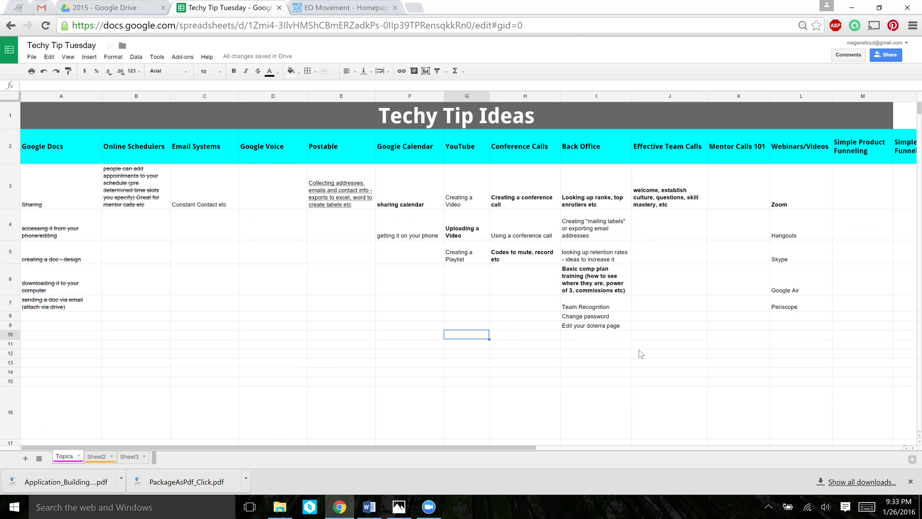
- Sort the sheet A to Z by the Webinars/Videos column
{"action": "left_click", "coordinate": [805, 96]}
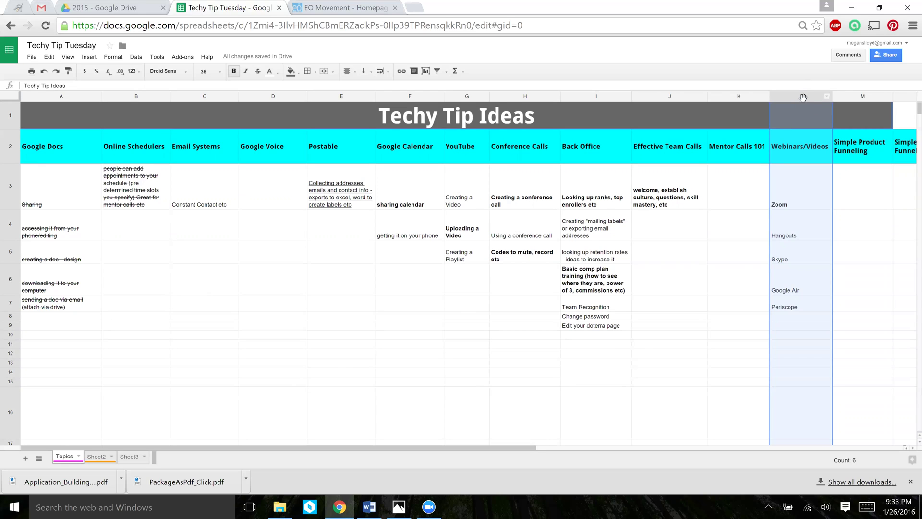
{"action": "right_click", "coordinate": [804, 96]}
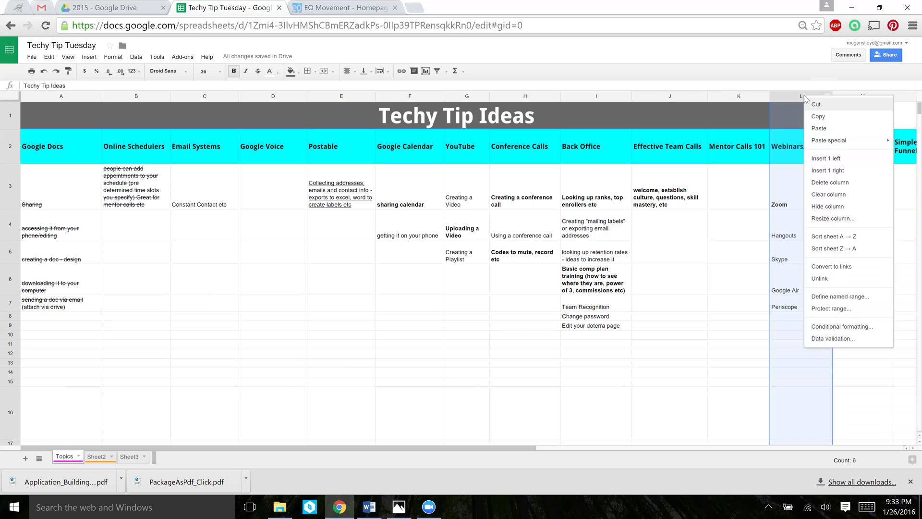
{"action": "left_click", "coordinate": [860, 237]}
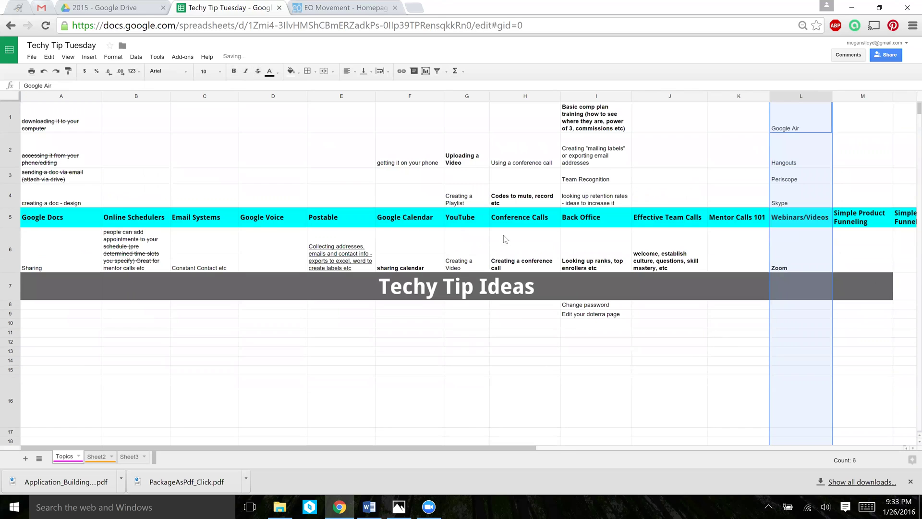
{"action": "left_click", "coordinate": [792, 114]}
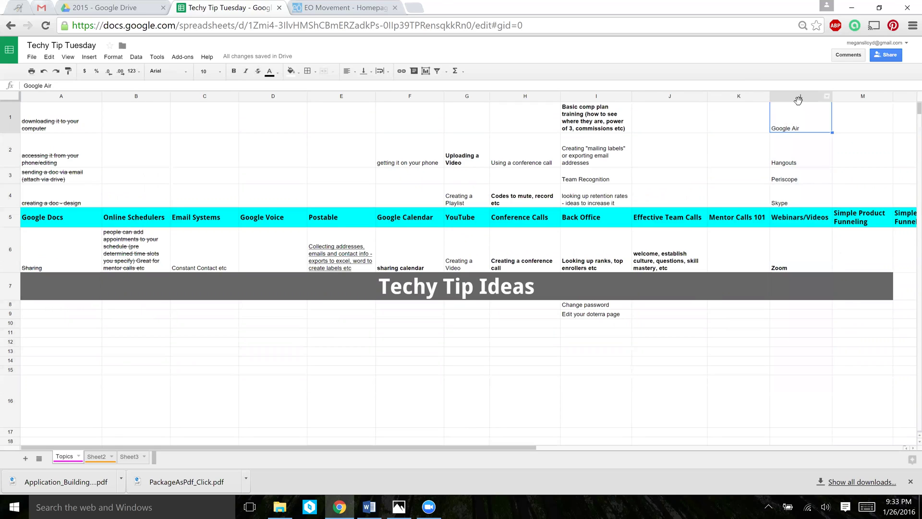
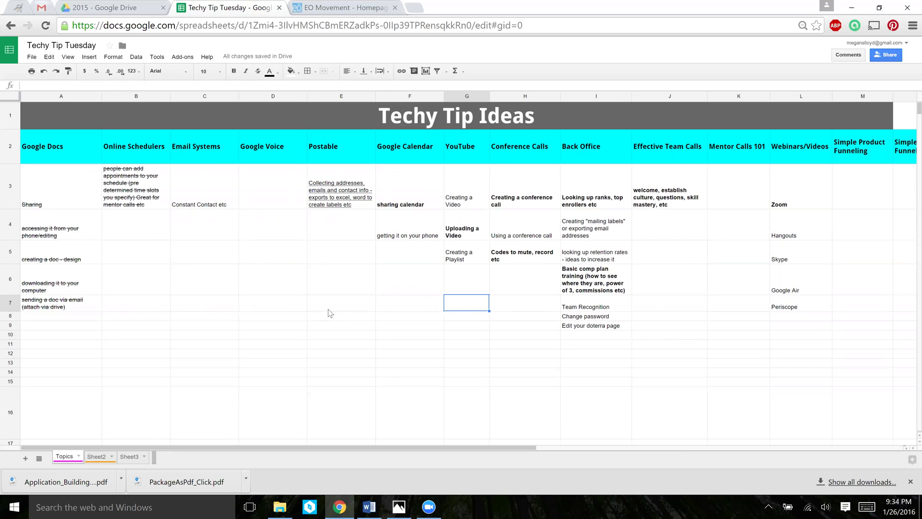
- Start a new protection that covers the whole Topics sheet instead of a cell range
{"action": "left_click", "coordinate": [155, 58]}
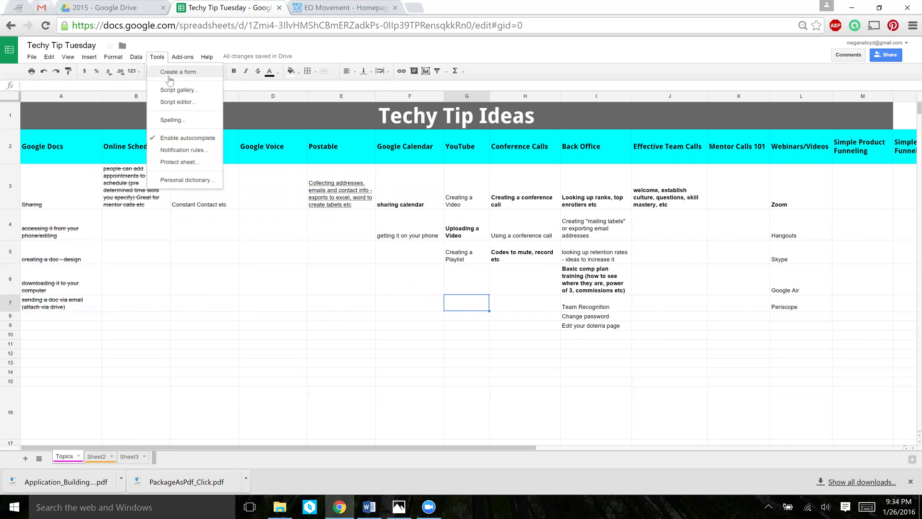
{"action": "left_click", "coordinate": [177, 162]}
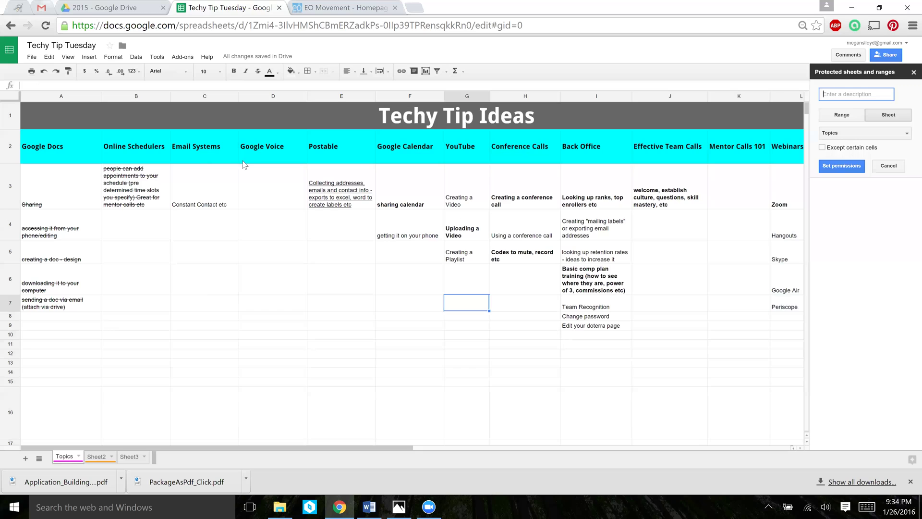
{"action": "left_click", "coordinate": [883, 118]}
{"action": "left_click", "coordinate": [850, 116]}
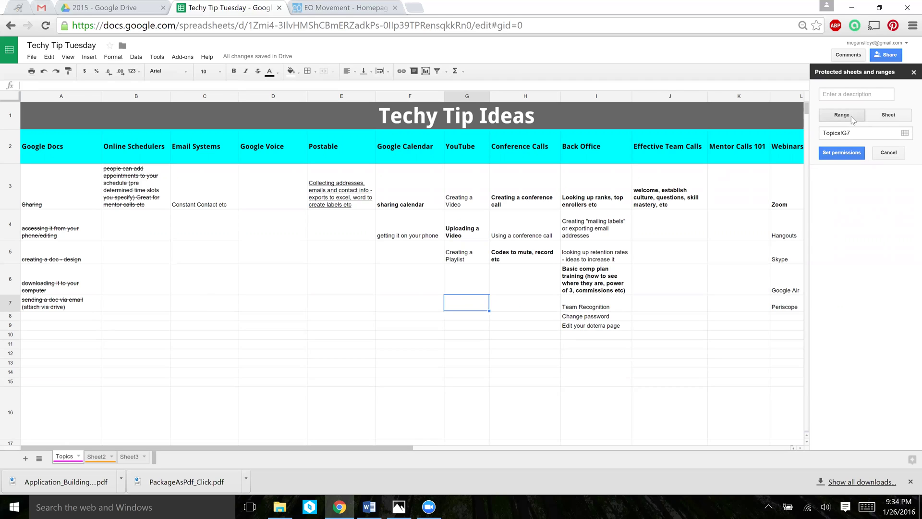
{"action": "left_click", "coordinate": [881, 116]}
- Describe the new Topics sheet protection as "Protect Sheet 2"
{"action": "left_click", "coordinate": [856, 94]}
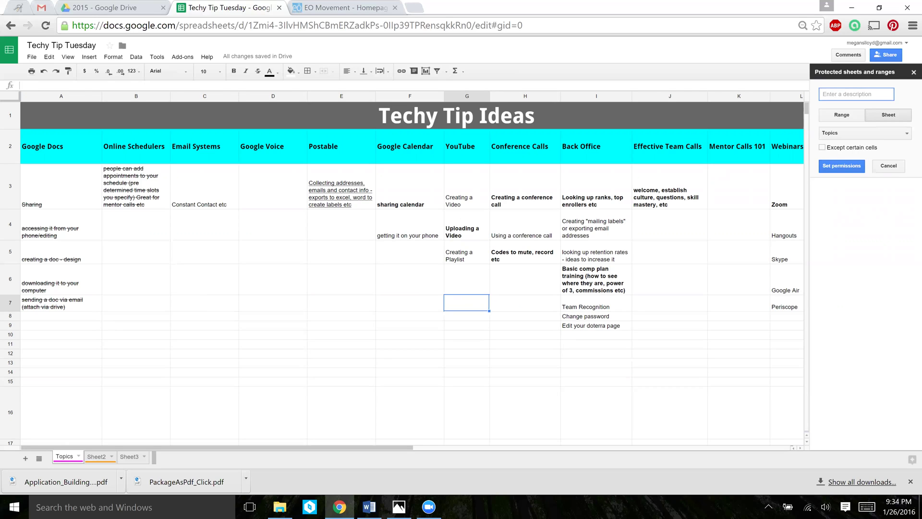
{"action": "type", "text": "Pretect"}
{"action": "key", "text": "BackSpace"}
{"action": "key", "text": "BackSpace"}
{"action": "key", "text": "BackSpace"}
{"action": "key", "text": "BackSpace"}
{"action": "key", "text": "BackSpace"}
{"action": "key", "text": "BackSpace"}
{"action": "type", "text": "otect Sheet 2"}
- Apply the Topics sheet protection, keeping editing restricted to the custom list of editors, and close the protection settings
{"action": "left_click", "coordinate": [853, 172]}
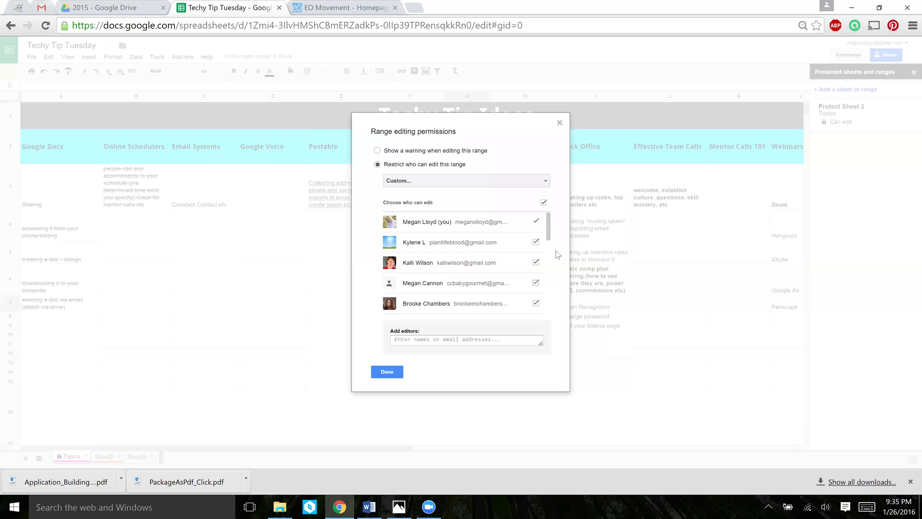
{"action": "scroll", "coordinate": [553, 257], "scroll_direction": "down", "scroll_amount": 3}
{"action": "scroll", "coordinate": [553, 220], "scroll_direction": "up", "scroll_amount": 3}
{"action": "left_click", "coordinate": [387, 372]}
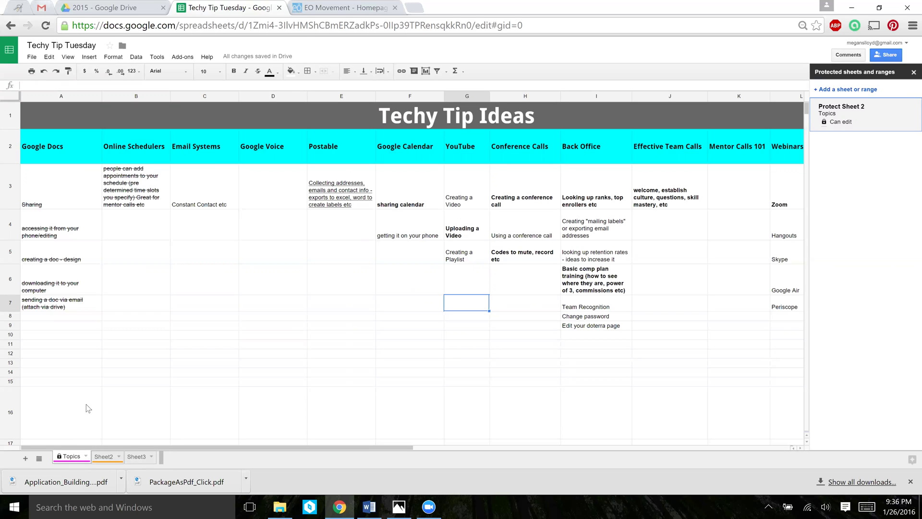
{"action": "left_click", "coordinate": [912, 72]}
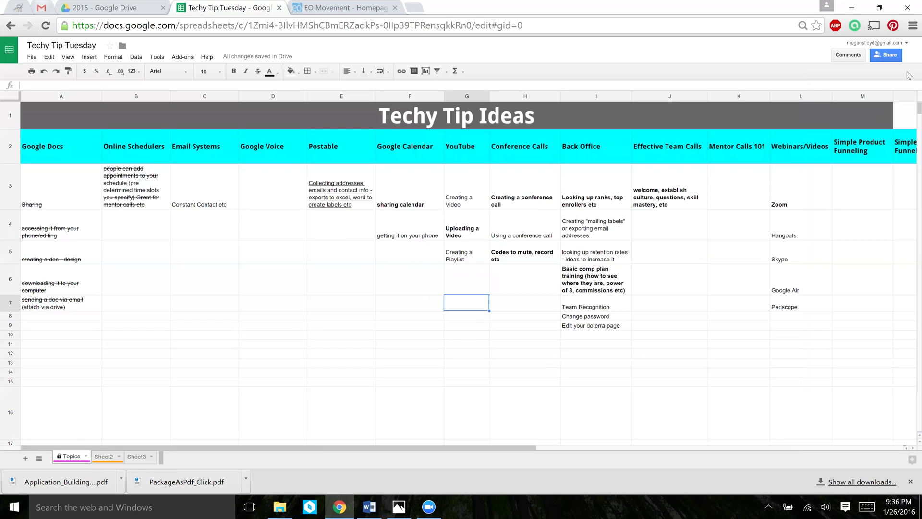
- Look through the list of popular keyboard shortcuts for editing, movement and menus, and close it
{"action": "left_click", "coordinate": [211, 59]}
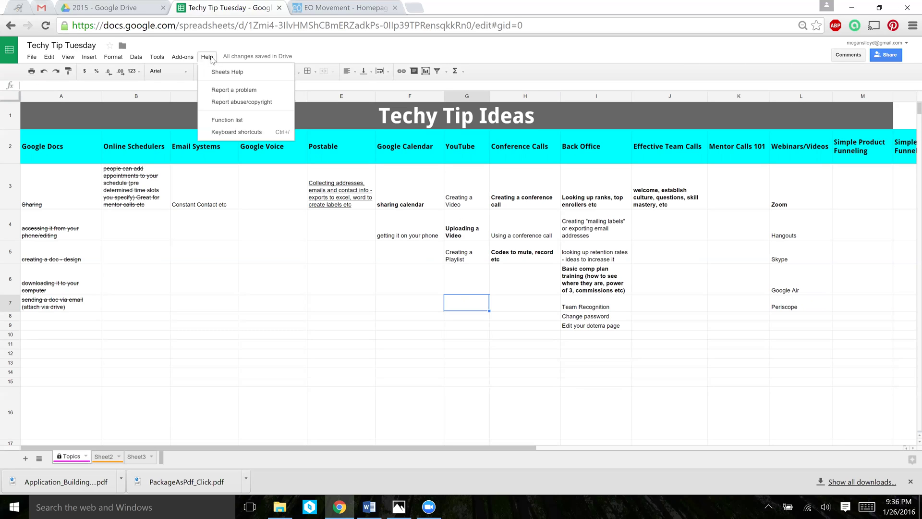
{"action": "left_click", "coordinate": [241, 134]}
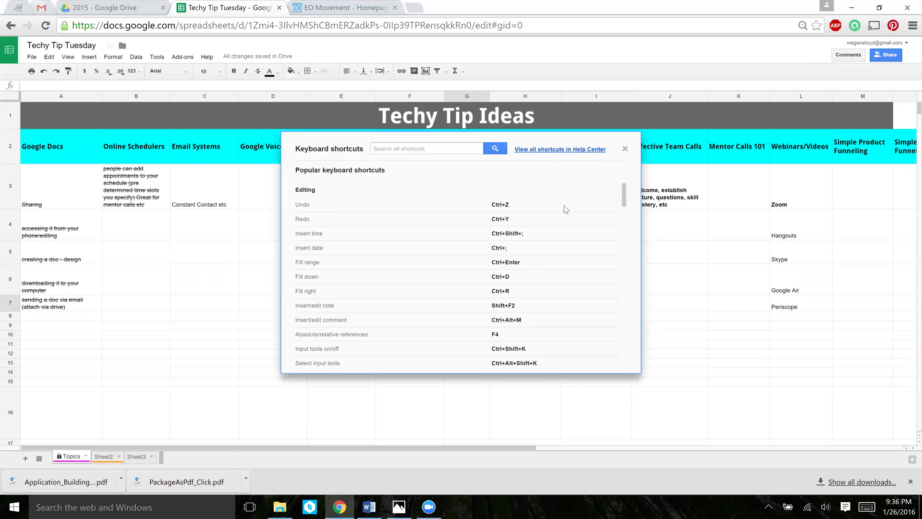
{"action": "scroll", "coordinate": [626, 223], "scroll_direction": "down", "scroll_amount": 1}
{"action": "scroll", "coordinate": [626, 223], "scroll_direction": "down", "scroll_amount": 20}
{"action": "left_click_drag", "start_coordinate": [627, 346], "coordinate": [627, 187]}
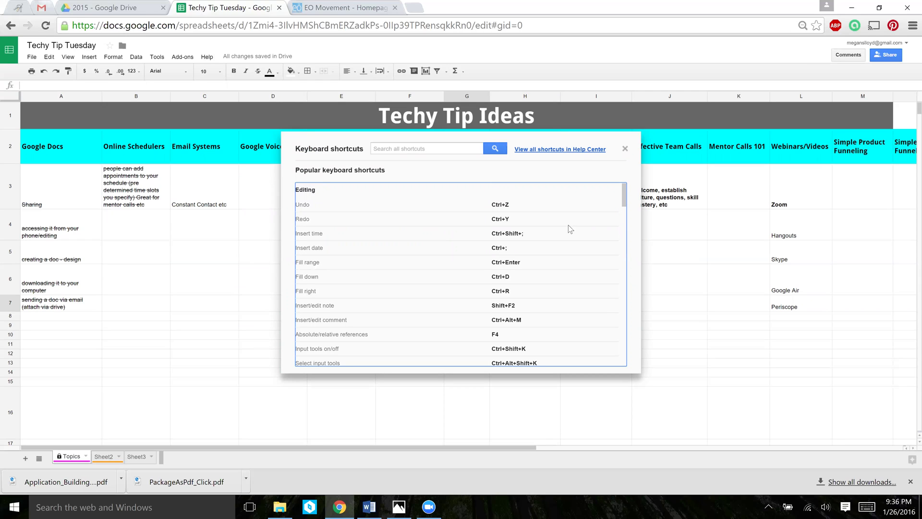
{"action": "left_click_drag", "start_coordinate": [625, 203], "coordinate": [627, 232]}
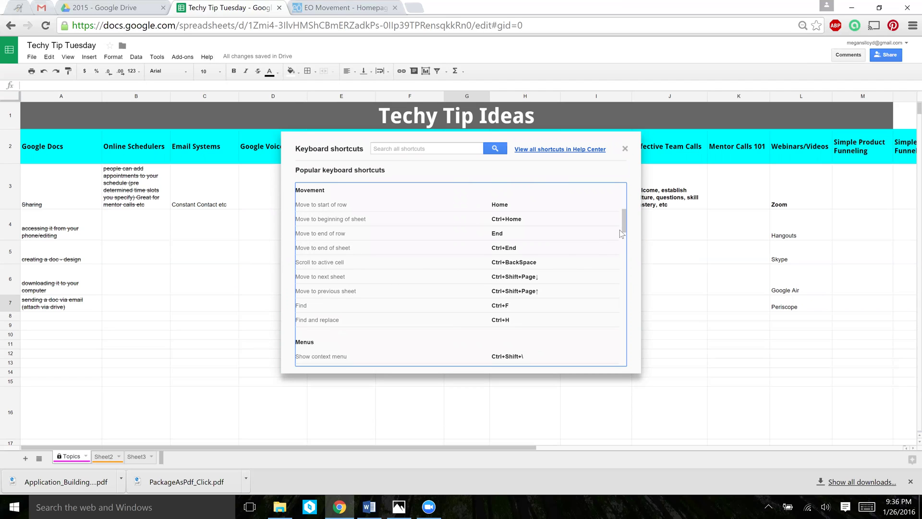
{"action": "scroll", "coordinate": [623, 232], "scroll_direction": "down", "scroll_amount": 3}
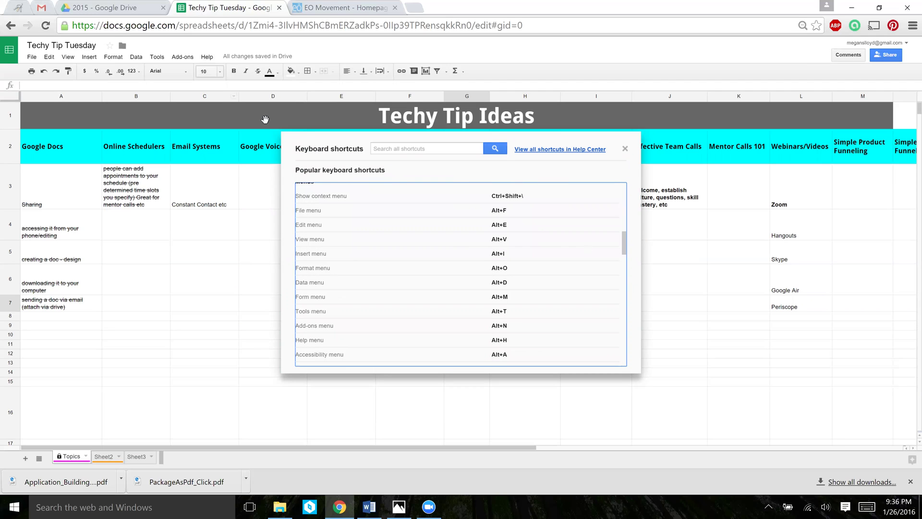
{"action": "left_click_drag", "start_coordinate": [626, 241], "coordinate": [620, 202]}
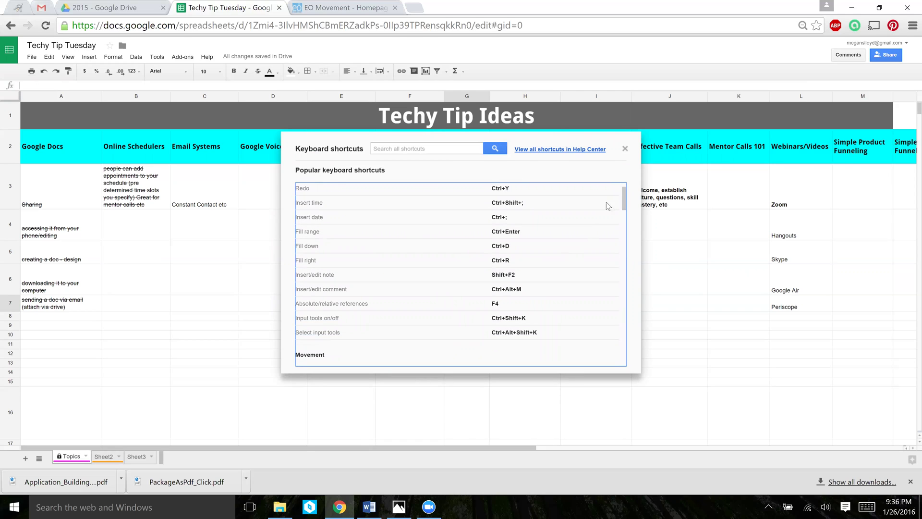
{"action": "left_click_drag", "start_coordinate": [624, 198], "coordinate": [625, 194]}
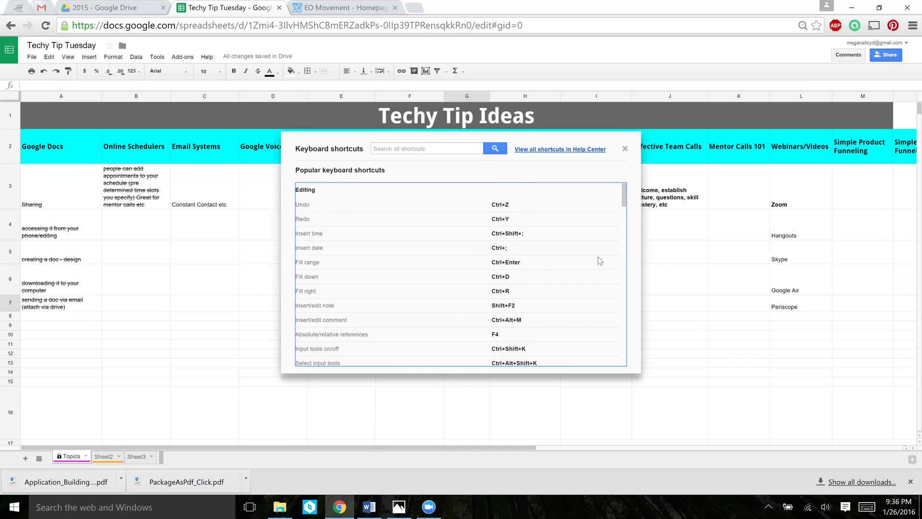
{"action": "left_click", "coordinate": [625, 149]}
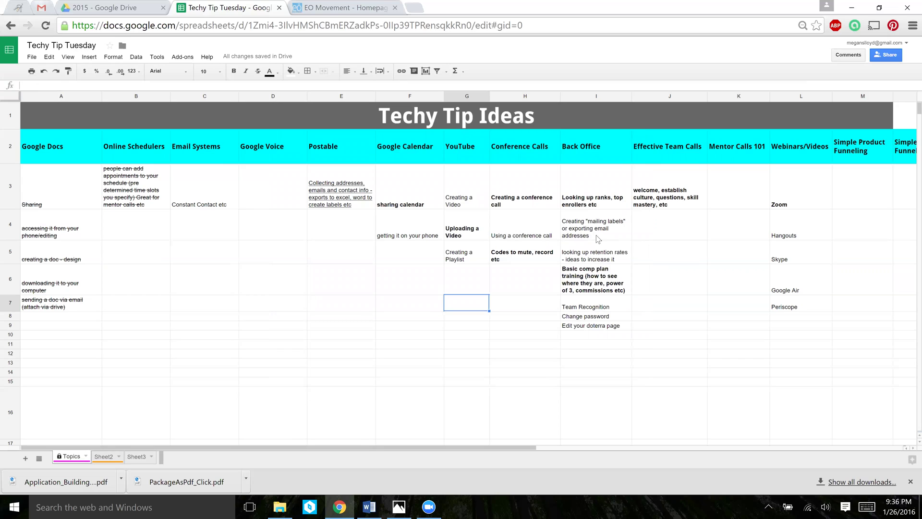